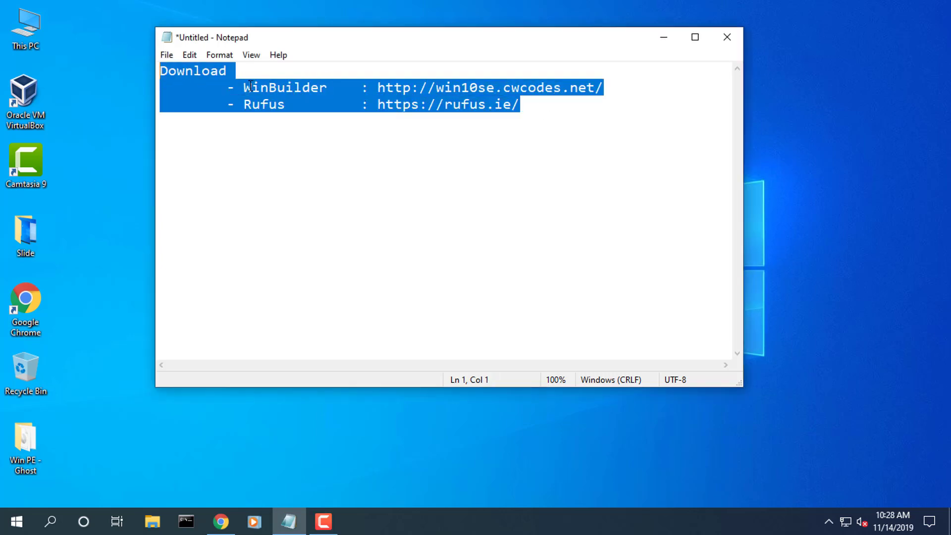
Step: Review the WinBuilder download line and the Win10PE SE home and downloads pages
drag(248, 88, 627, 83)
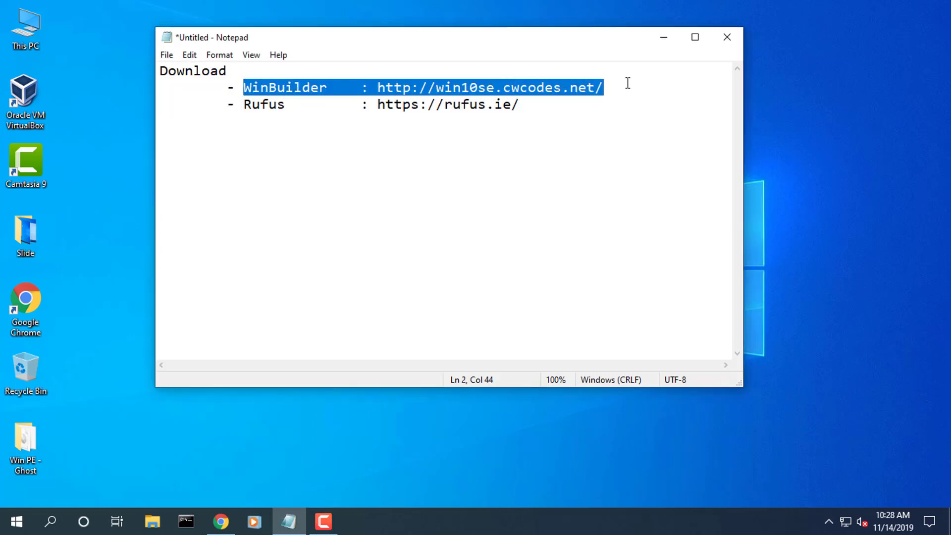
click(221, 522)
click(133, 22)
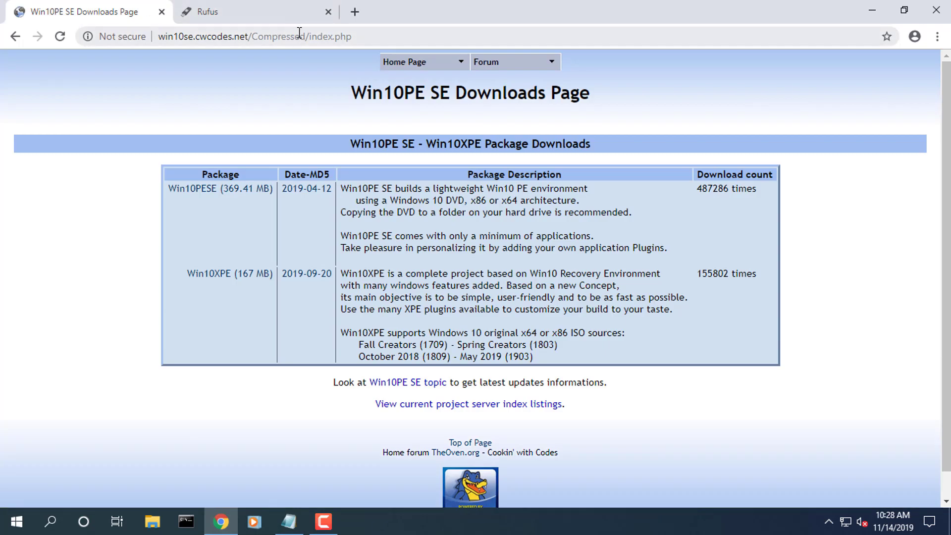
click(364, 36)
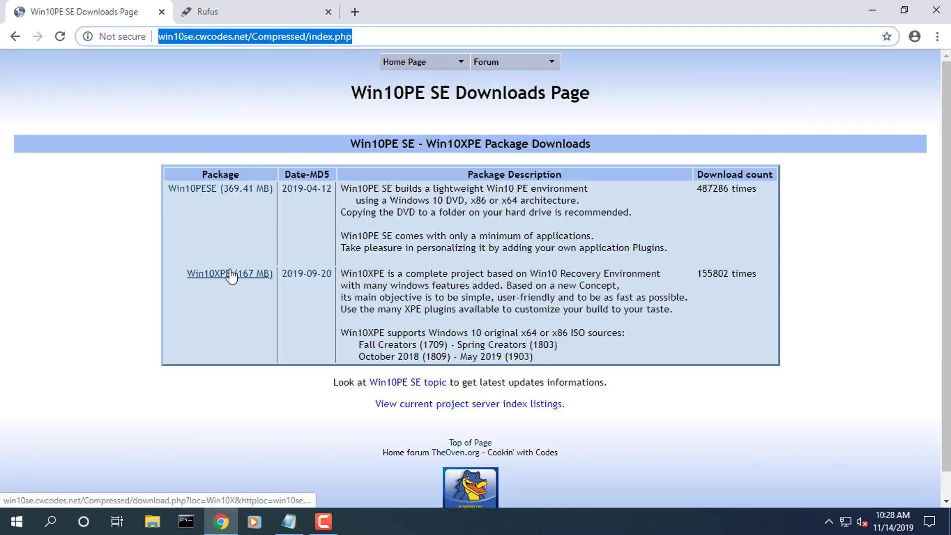
click(17, 39)
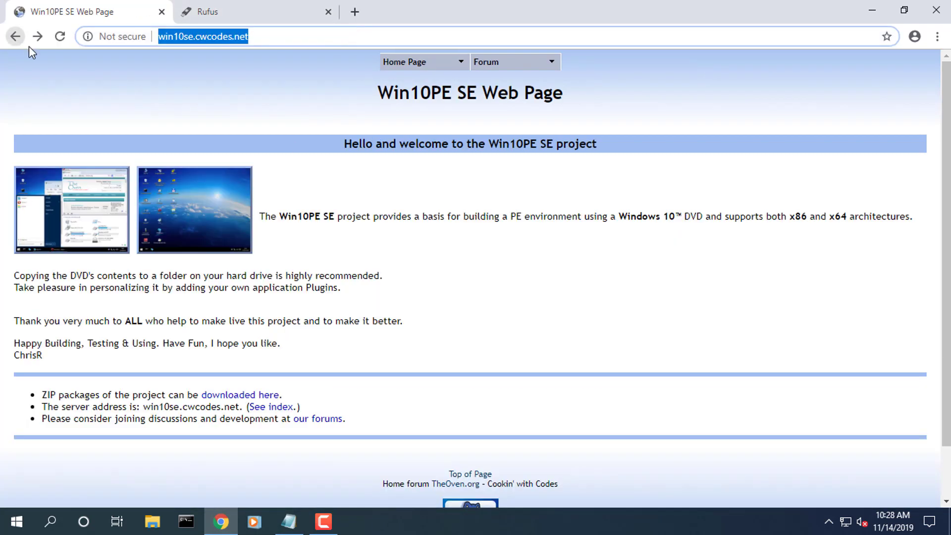
click(246, 396)
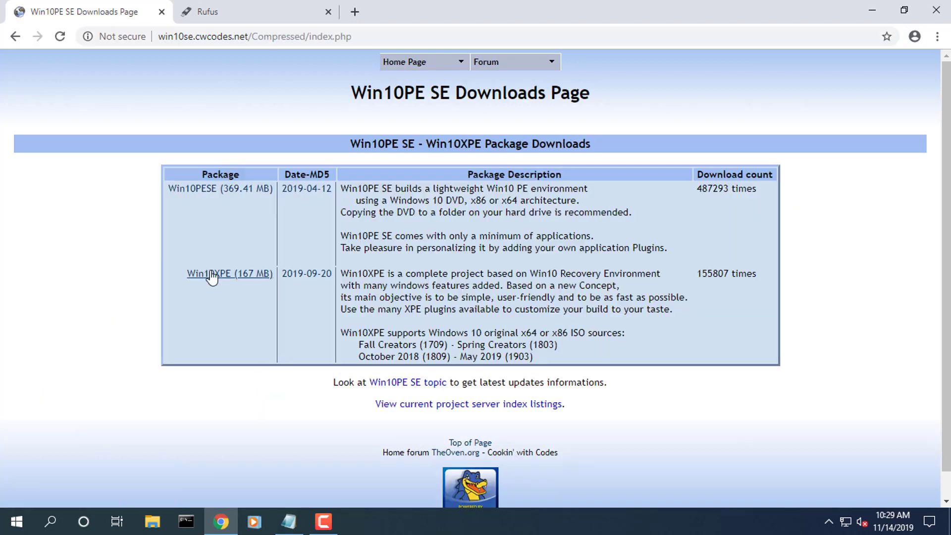
click(288, 521)
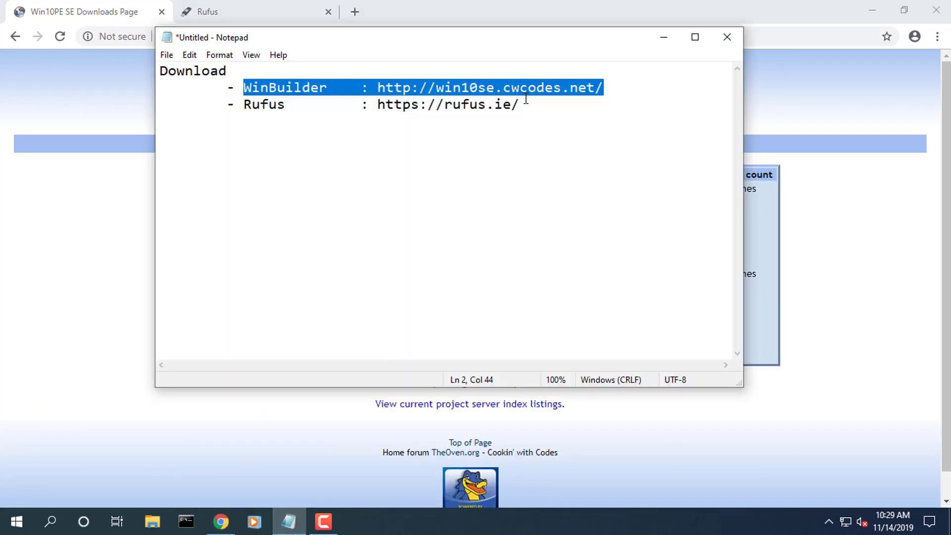
Step: Check the Rufus download line and rufus.ie page, then clear the browser and notes away
drag(521, 105, 244, 113)
click(233, 14)
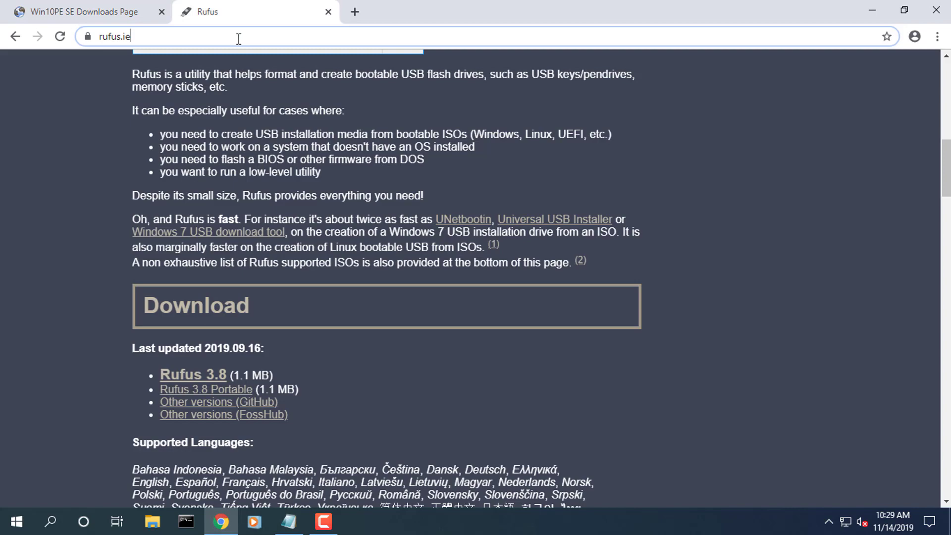
click(238, 36)
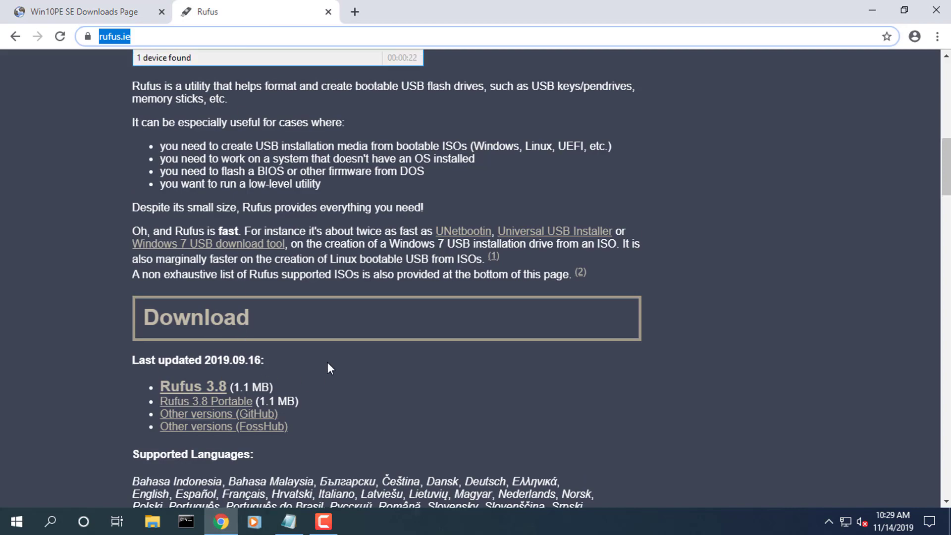
scroll(328, 362, up, 13)
scroll(320, 358, down, 16)
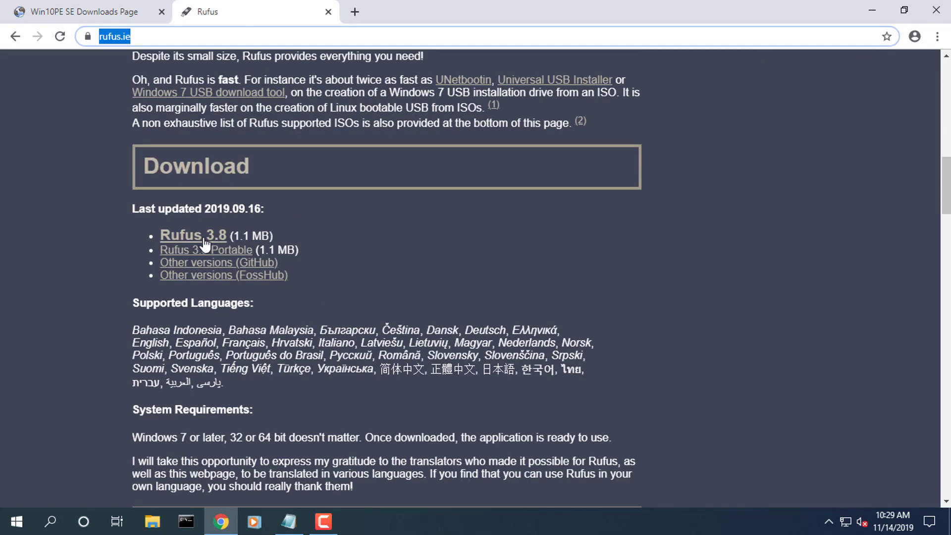
click(874, 11)
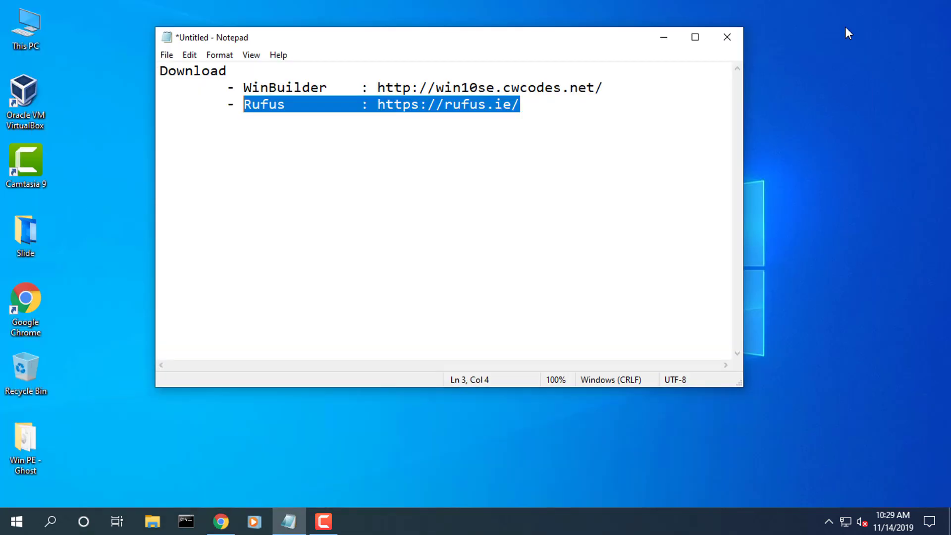
click(665, 38)
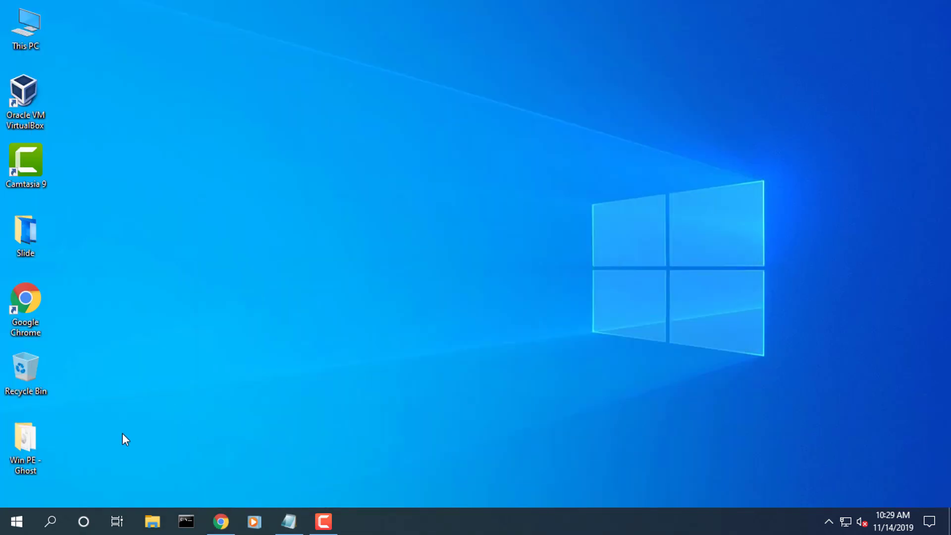
Step: Browse the Win PE - Ghost folder and the two programs in its Ghost subfolder
double_click(30, 442)
click(184, 87)
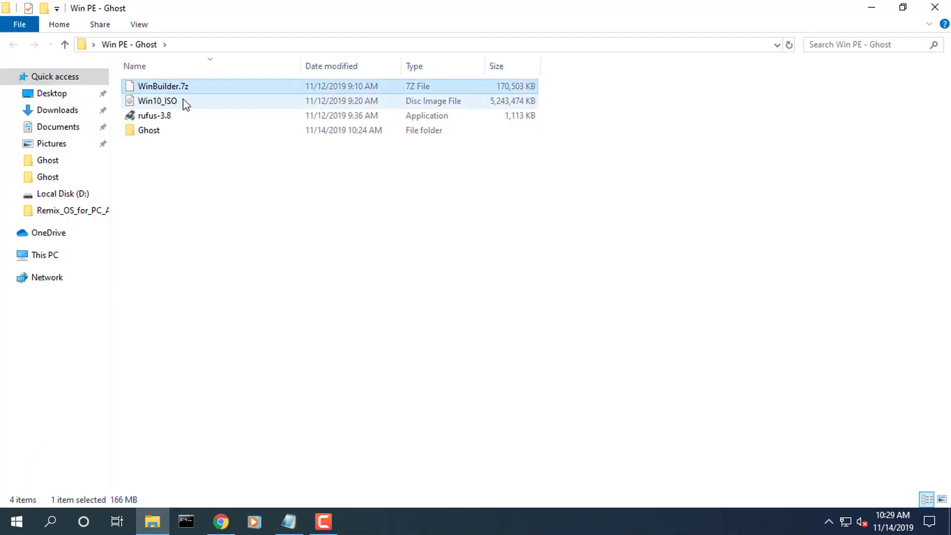
click(176, 102)
double_click(175, 135)
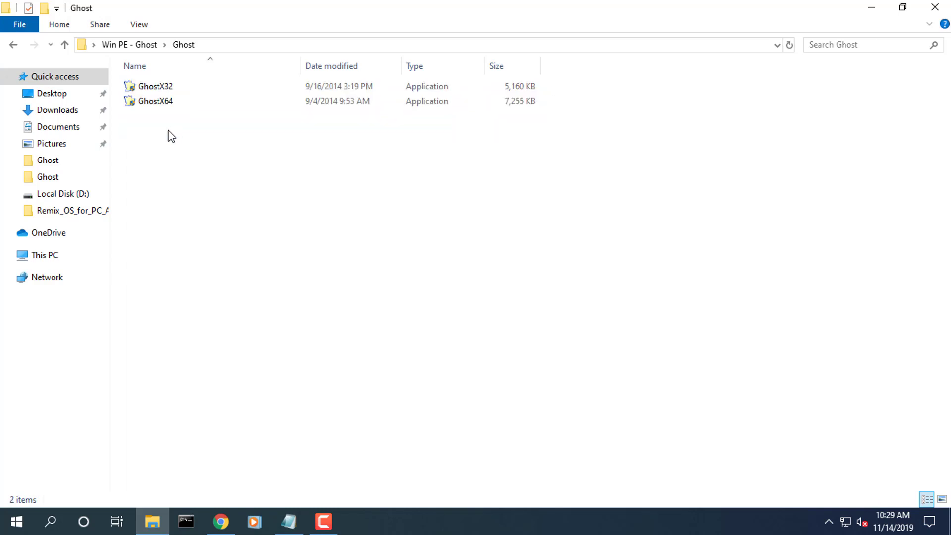
drag(170, 136, 210, 74)
click(139, 46)
drag(158, 176, 212, 78)
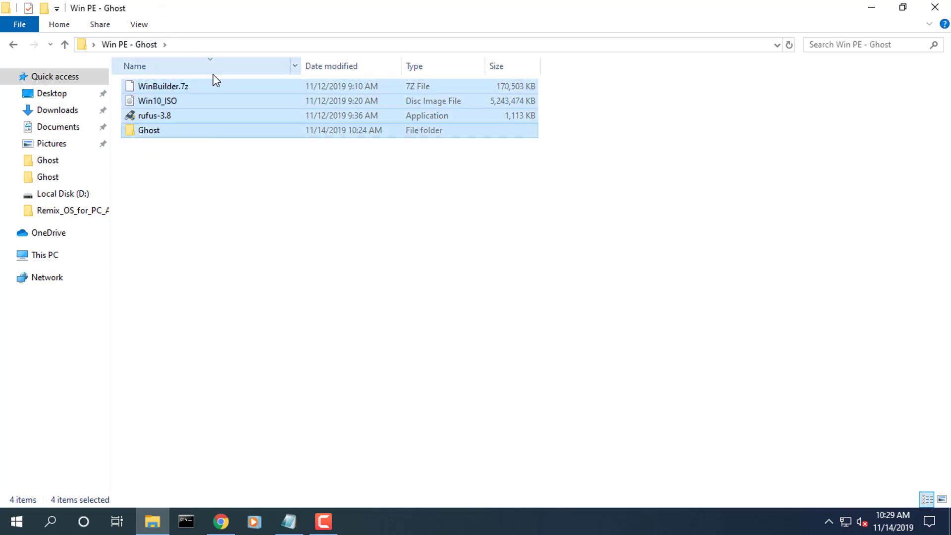
click(295, 252)
Step: Extract WinBuilder.7z with 7-Zip into a new WinBuilder folder
click(177, 90)
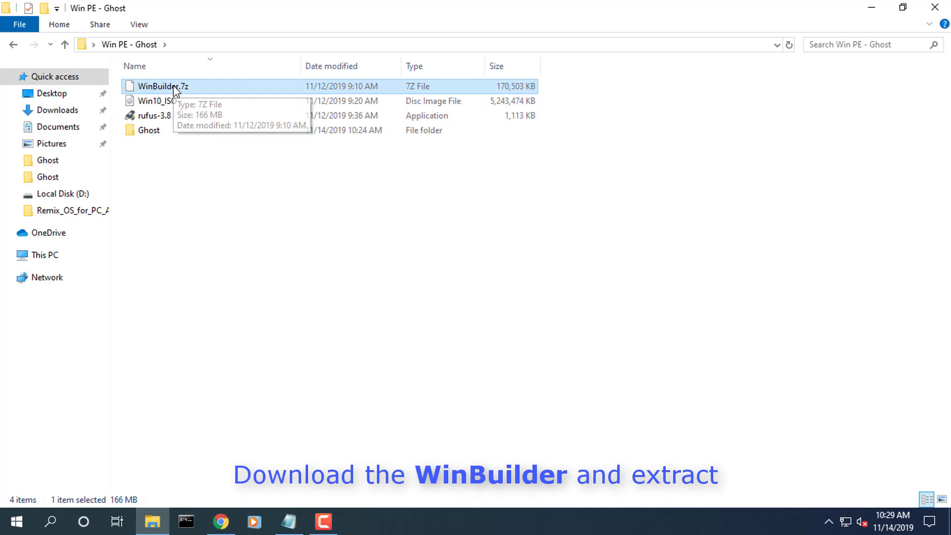
right_click(177, 90)
mouse_move(257, 132)
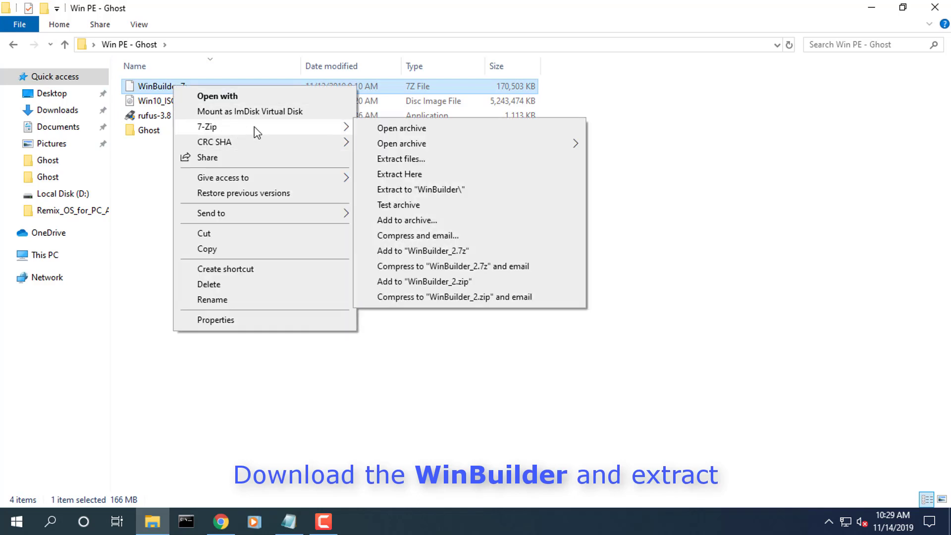
click(422, 190)
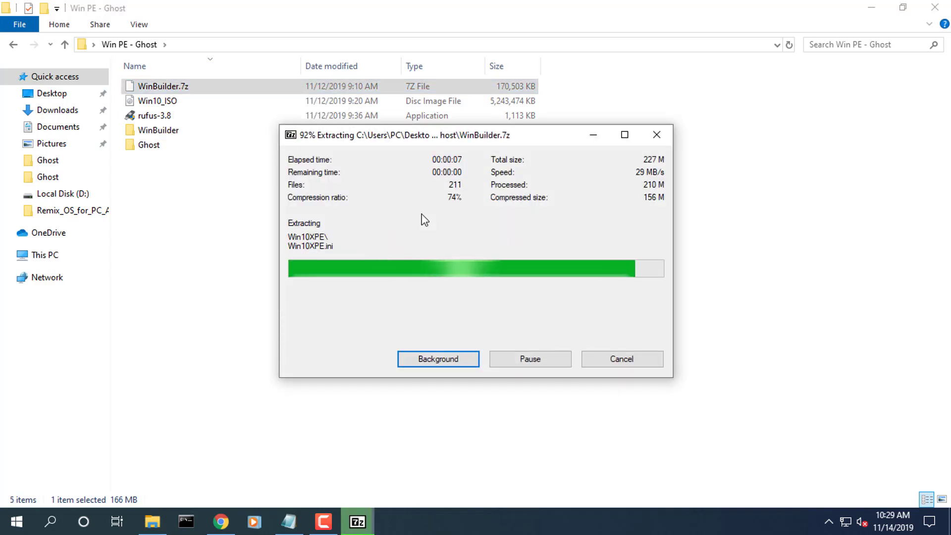
Step: Open WinBuilder > Win10XPE and look over its six items
double_click(162, 130)
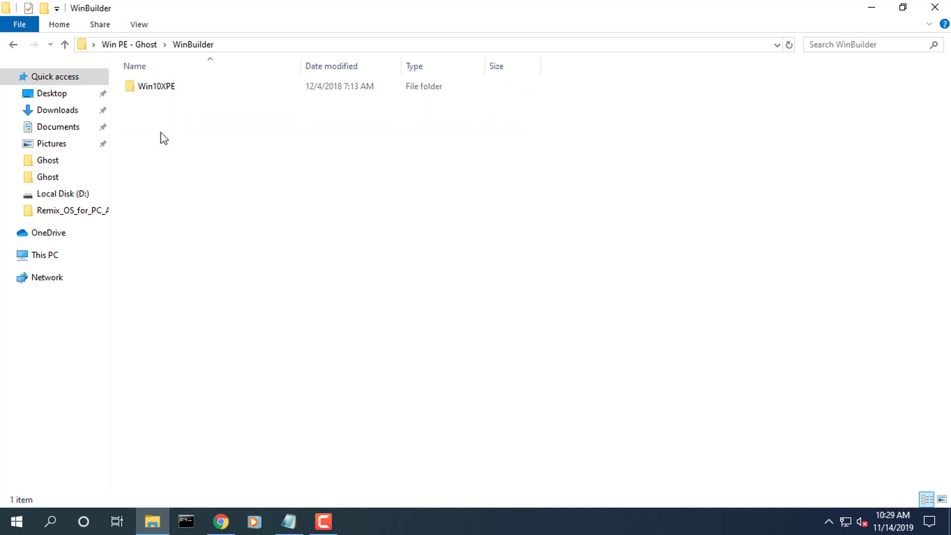
click(154, 89)
double_click(154, 88)
drag(148, 201, 201, 85)
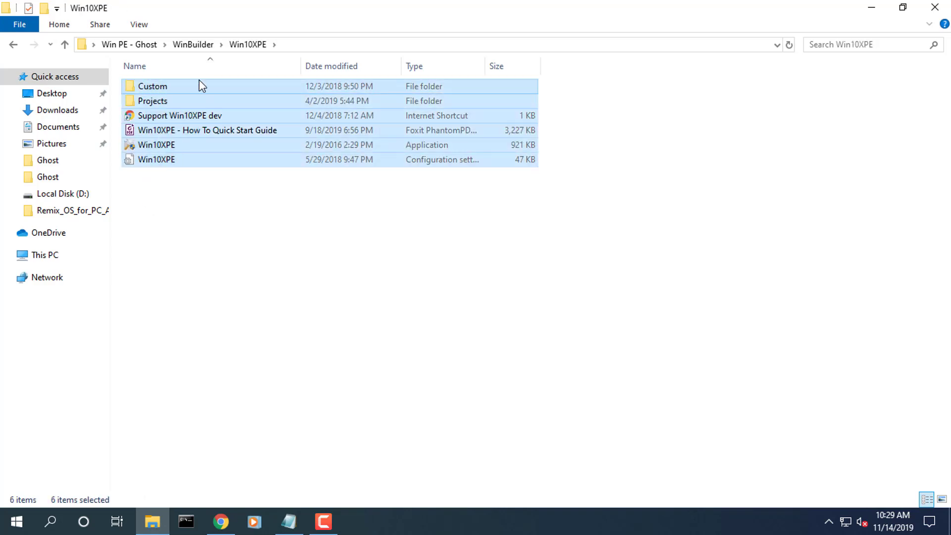
Step: Extract the Win10_ISO disc image into a Win10_ISO folder and check its eight items
click(144, 46)
click(173, 102)
right_click(169, 103)
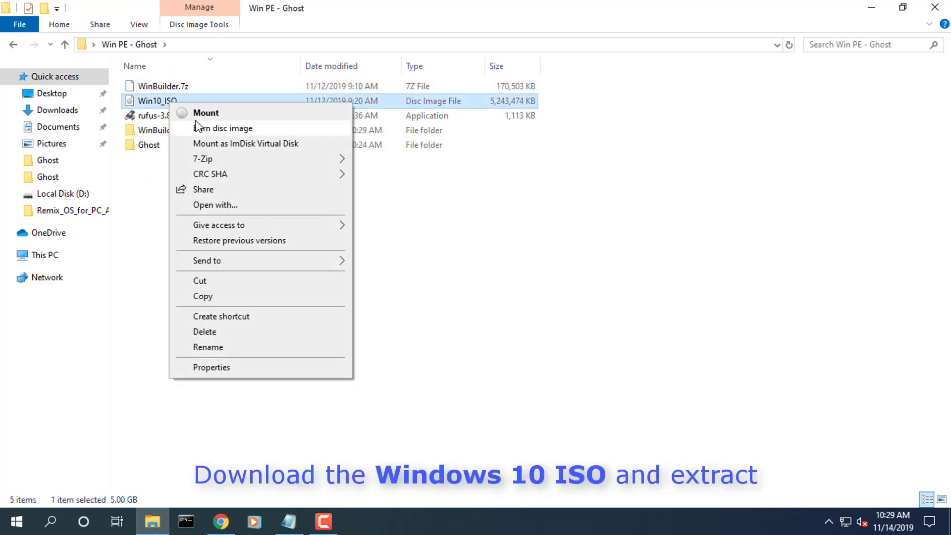
mouse_move(224, 158)
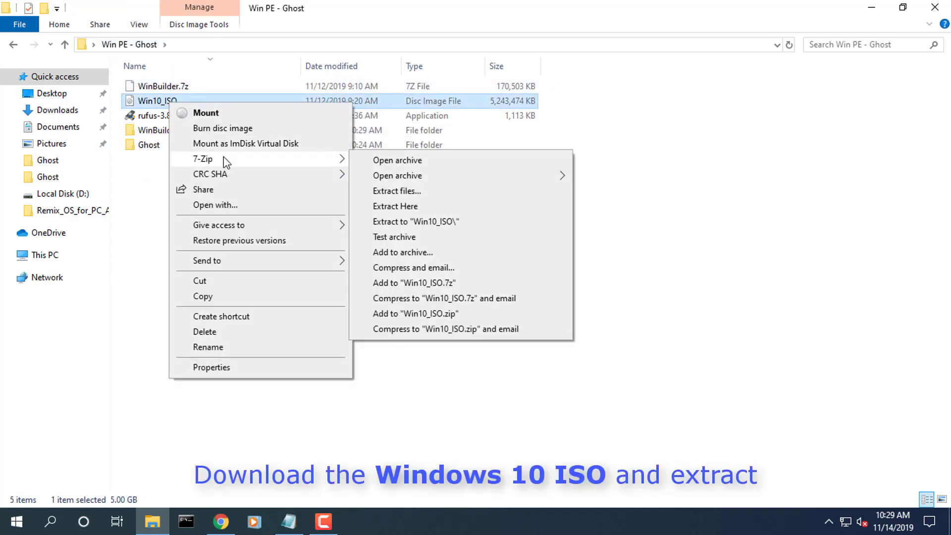
click(429, 229)
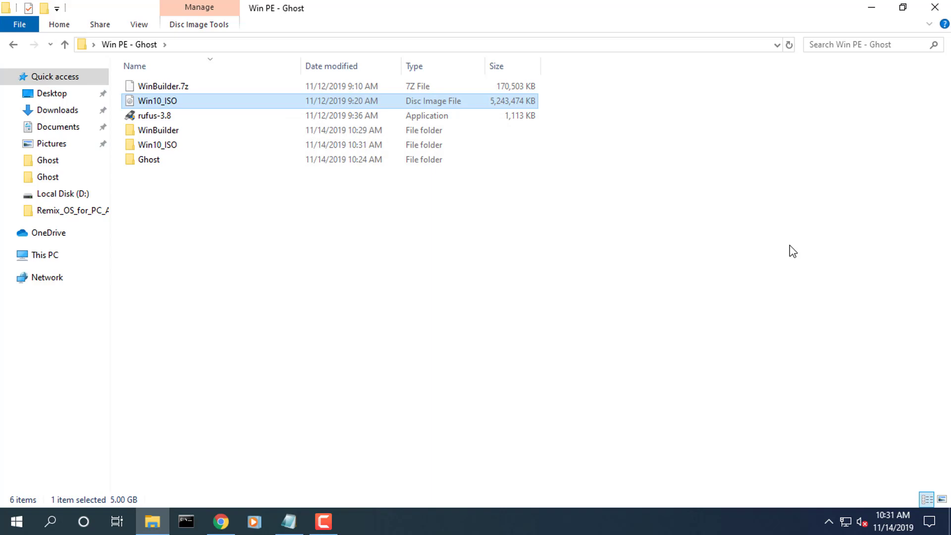
click(162, 146)
double_click(162, 147)
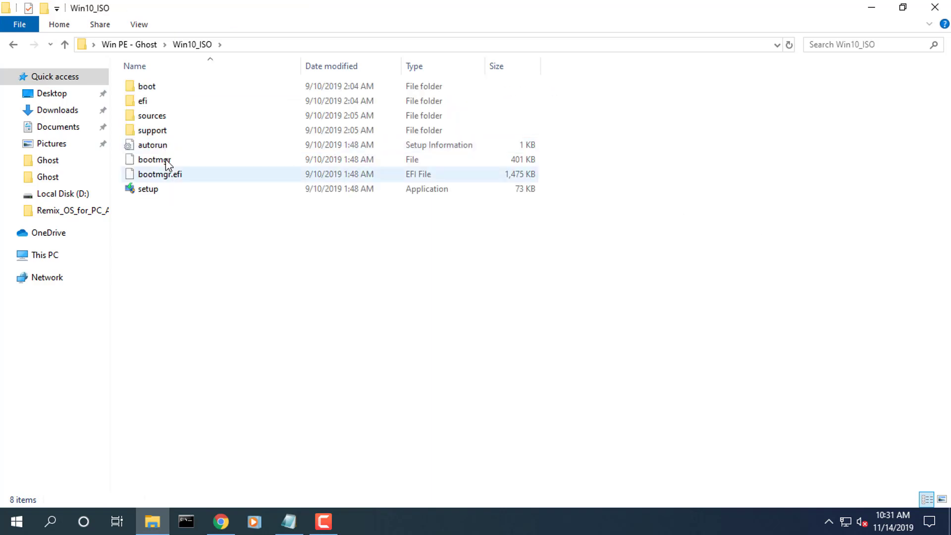
drag(147, 230, 191, 52)
Step: Navigate to WinBuilder > Win10XPE and select the Win10XPE application
click(144, 45)
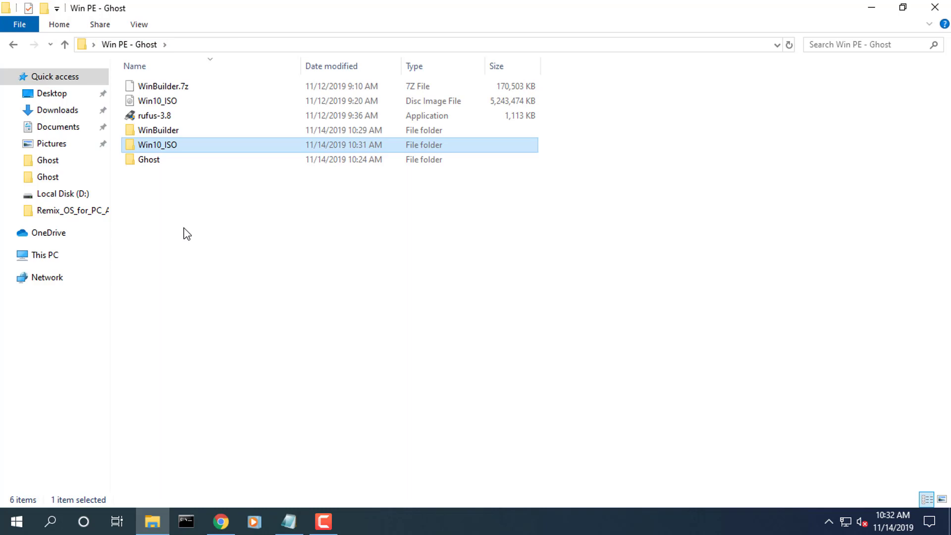
double_click(164, 129)
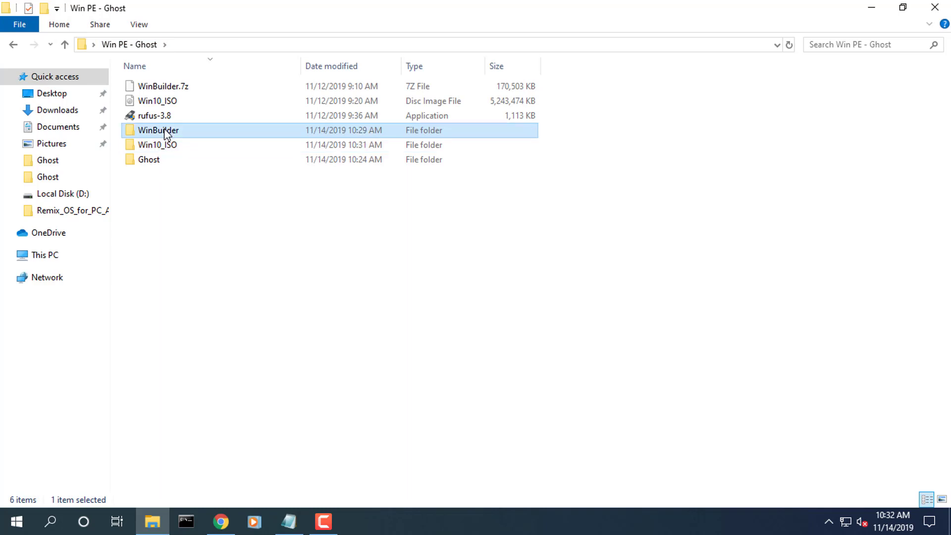
double_click(167, 89)
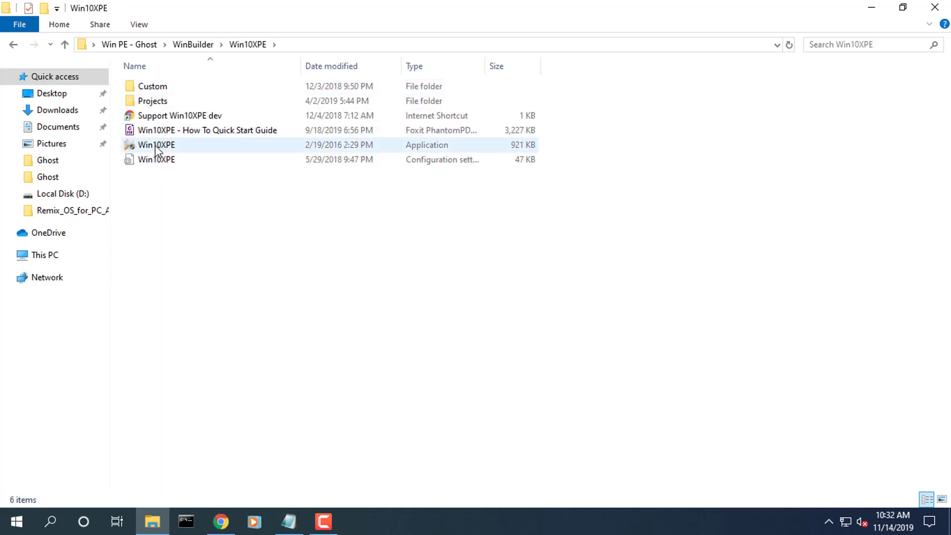
click(165, 148)
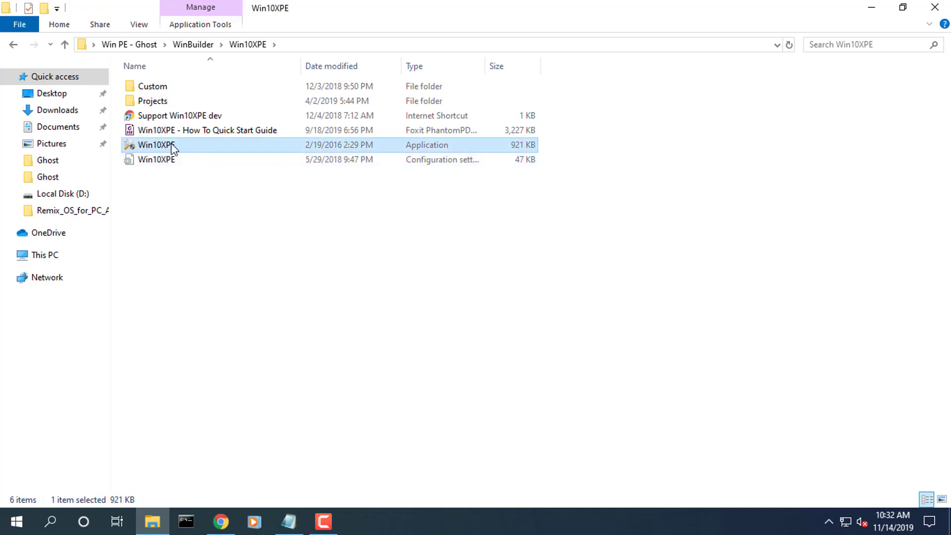
Step: Launch the Win10XPE builder, glancing inside the Win10_ISO folder meanwhile
double_click(173, 148)
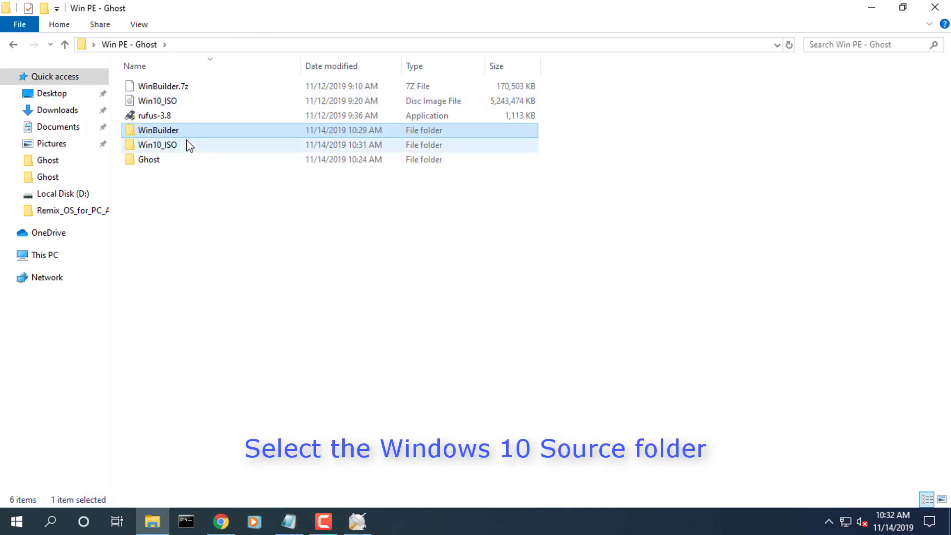
click(187, 144)
double_click(187, 145)
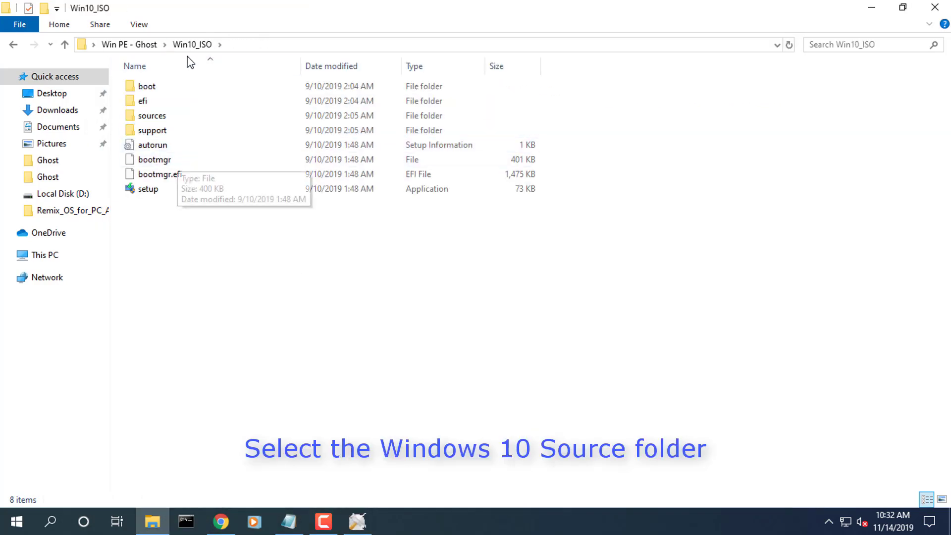
click(129, 44)
click(357, 522)
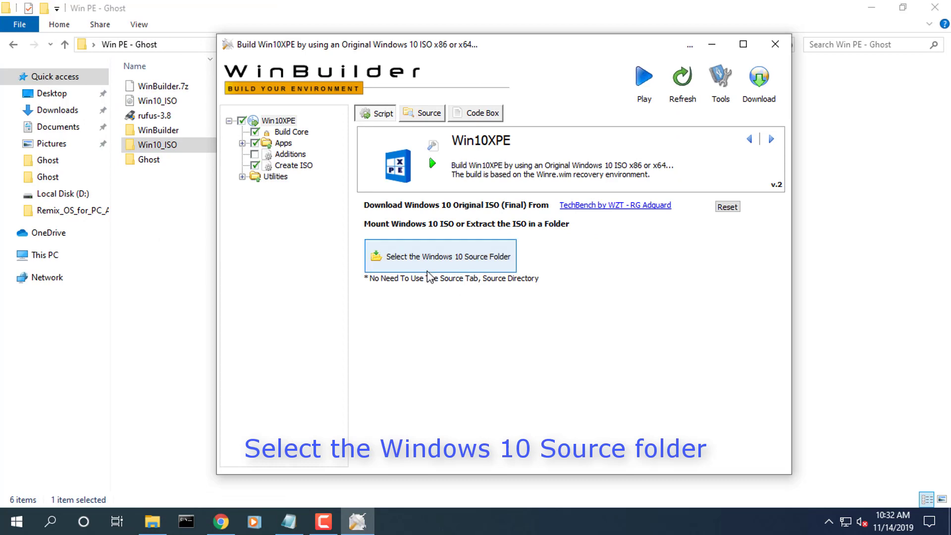
Step: Choose Desktop > Win PE - Ghost > Win10_ISO as the Windows 10 source folder
click(450, 258)
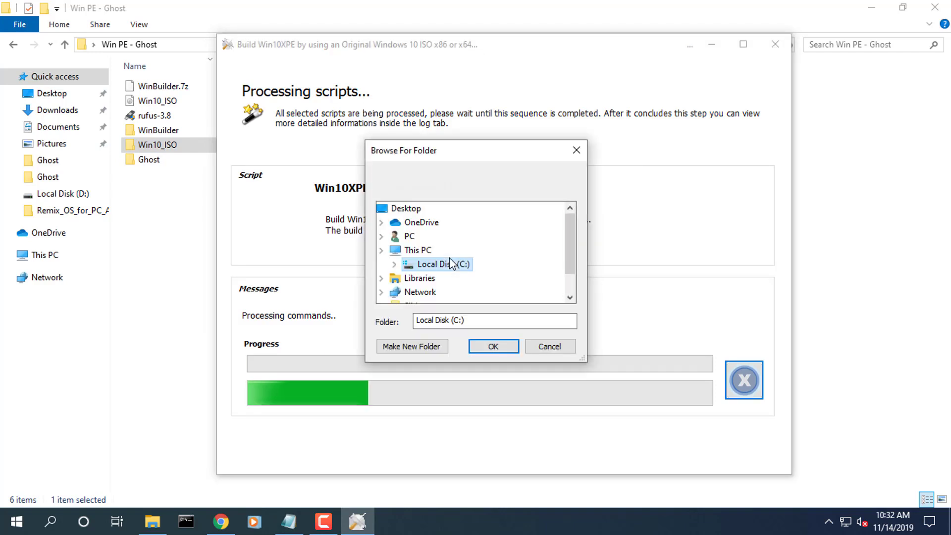
drag(570, 252, 560, 227)
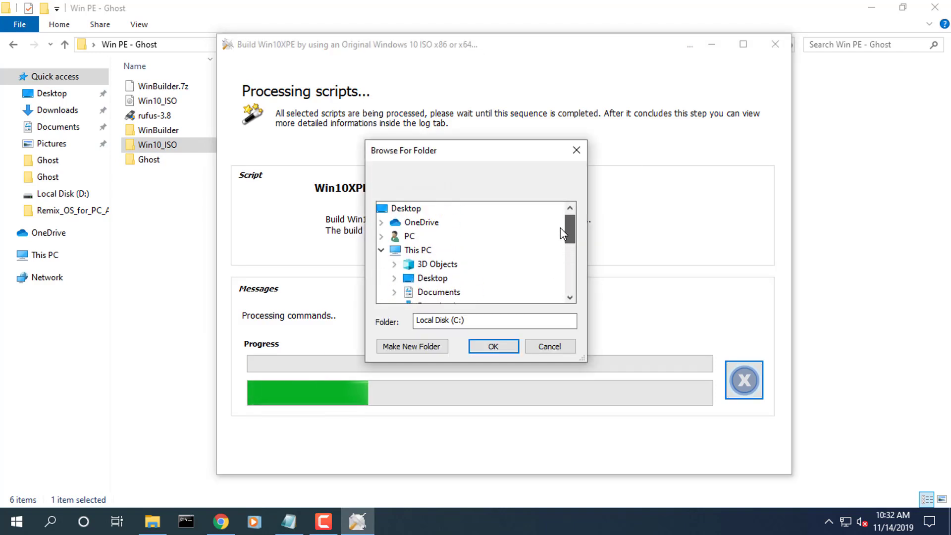
double_click(435, 278)
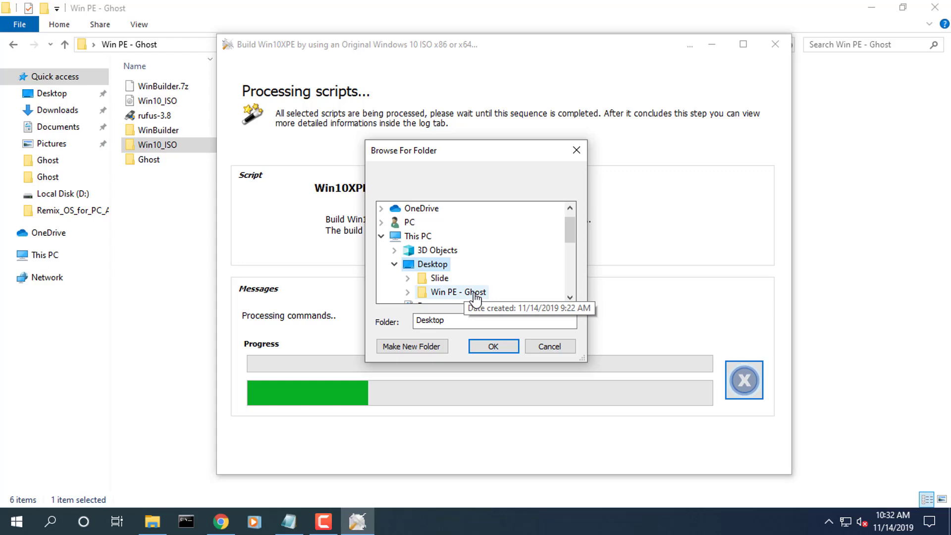
double_click(465, 296)
double_click(468, 278)
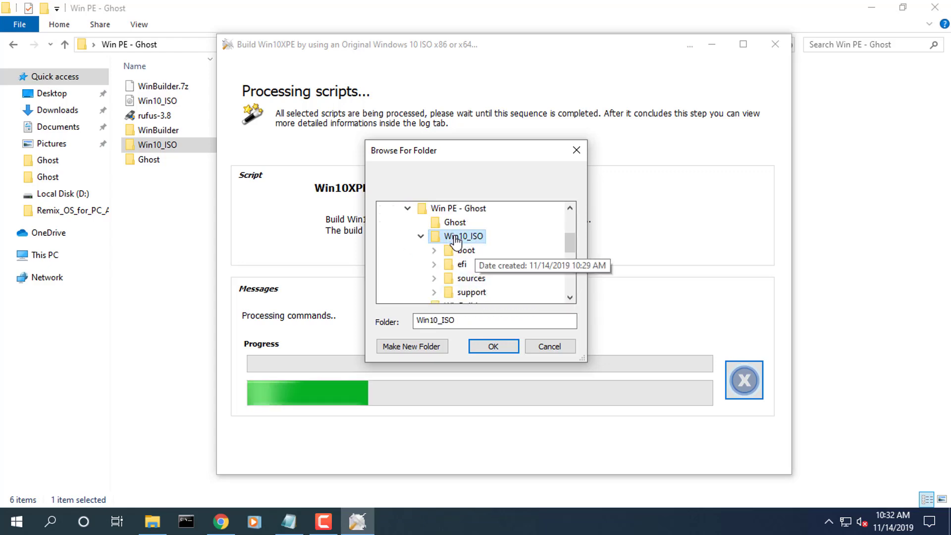
click(491, 347)
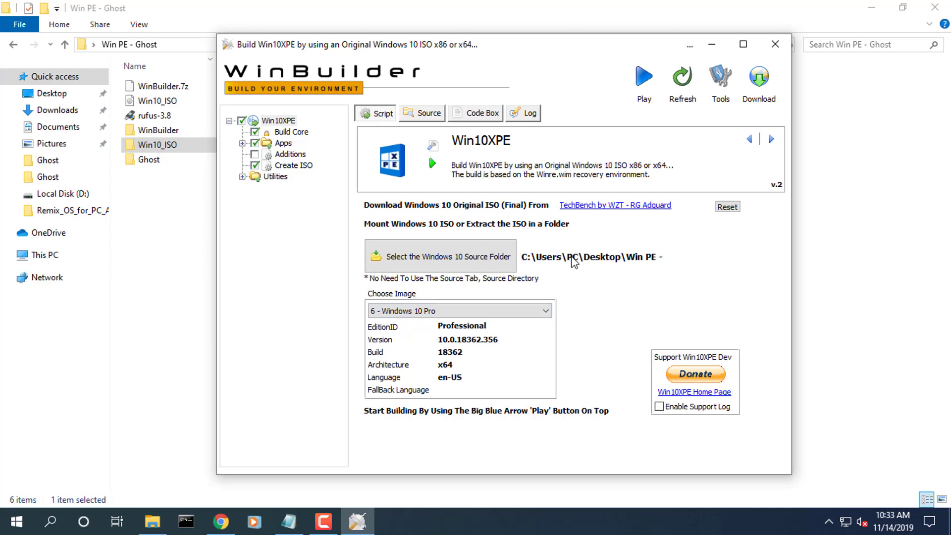
Step: Keep 6 - Windows 10 Pro as the image and open Utilities > XPE Packed Plugin Creator
click(545, 310)
click(550, 311)
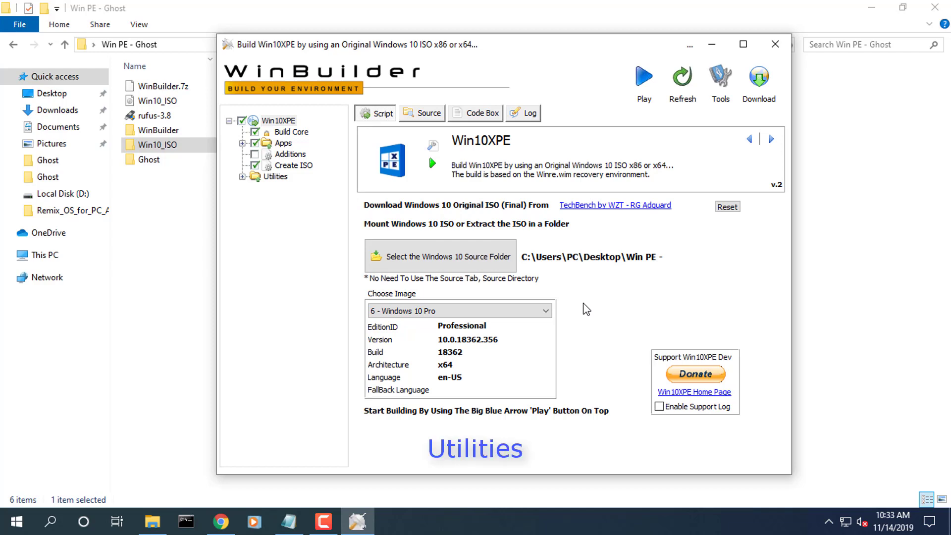
click(275, 177)
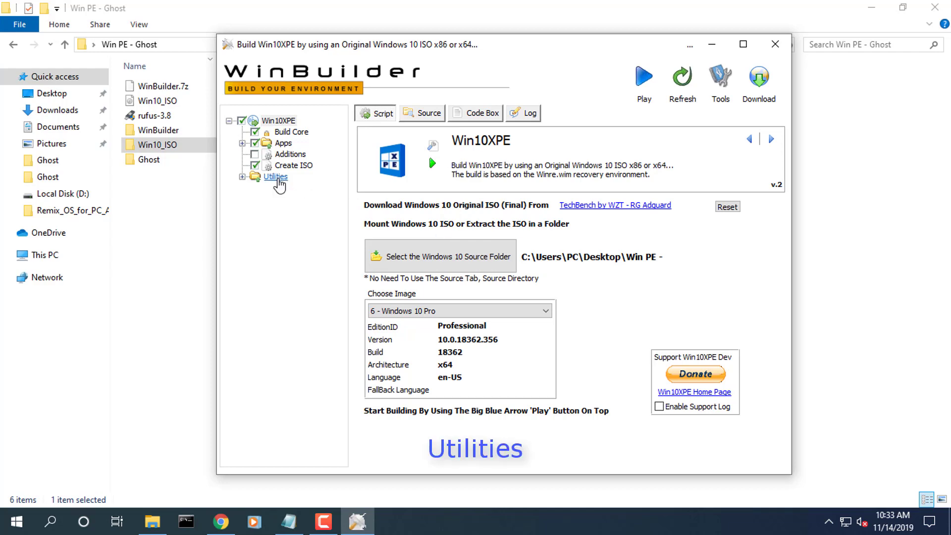
click(242, 177)
drag(352, 287, 422, 288)
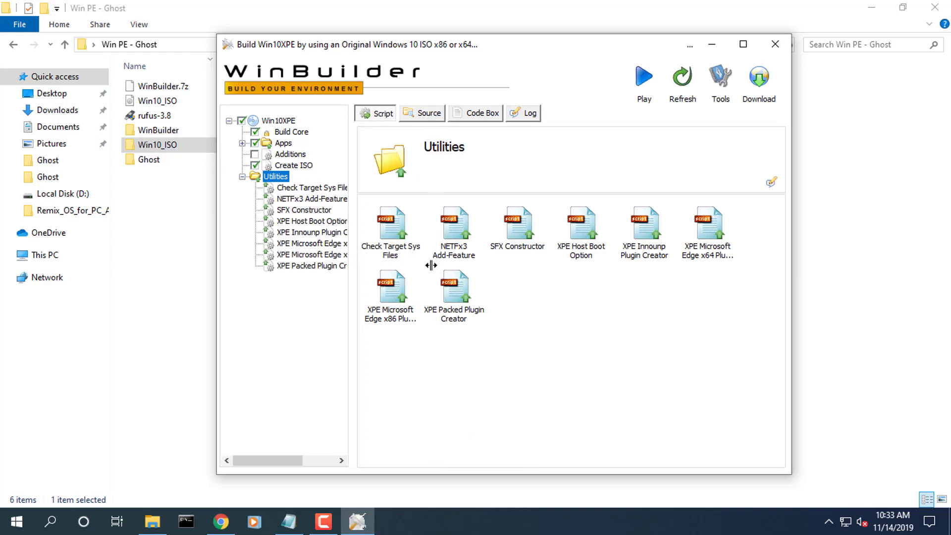
click(346, 267)
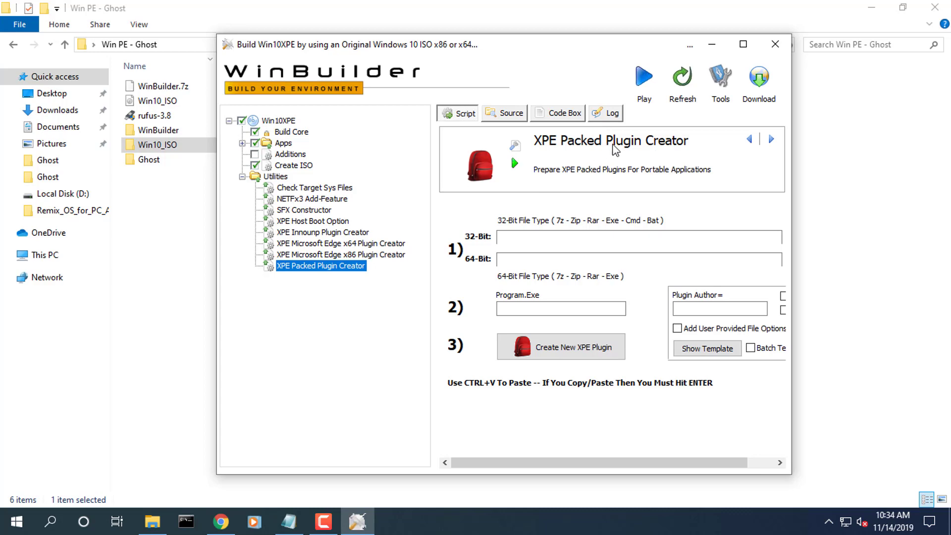
Step: Compress GhostX32 and GhostX64 with 7-Zip into GhostX32.7z (1,263 KB) and GhostX64.7z (1,809 KB)
click(191, 198)
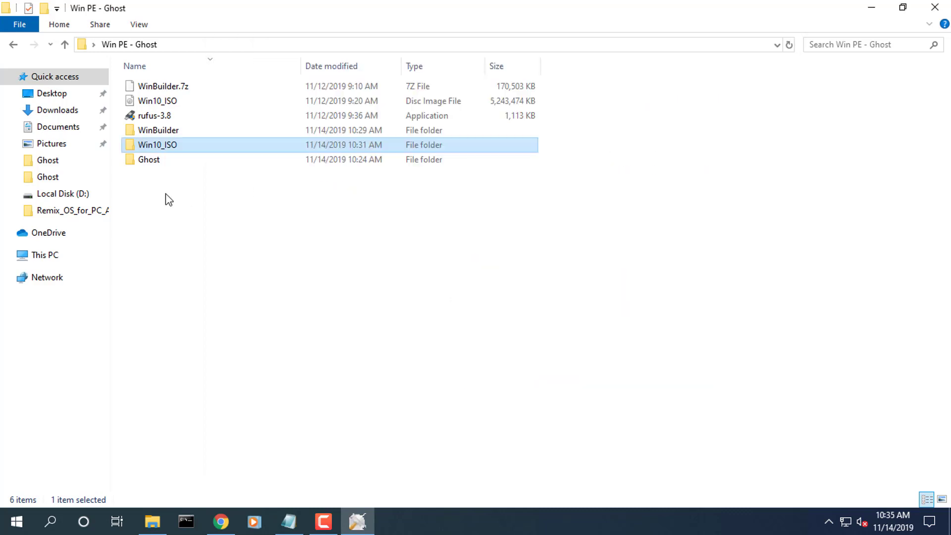
double_click(153, 161)
right_click(172, 91)
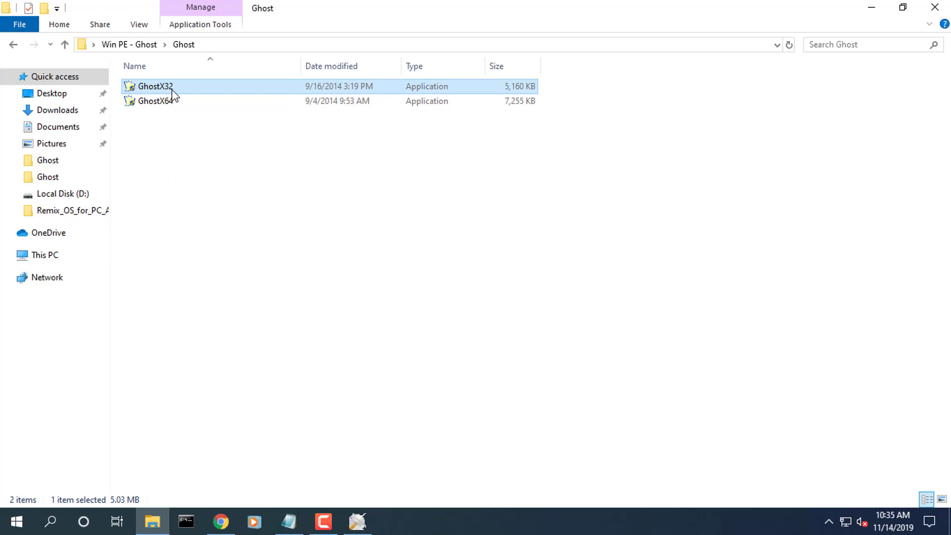
mouse_move(255, 181)
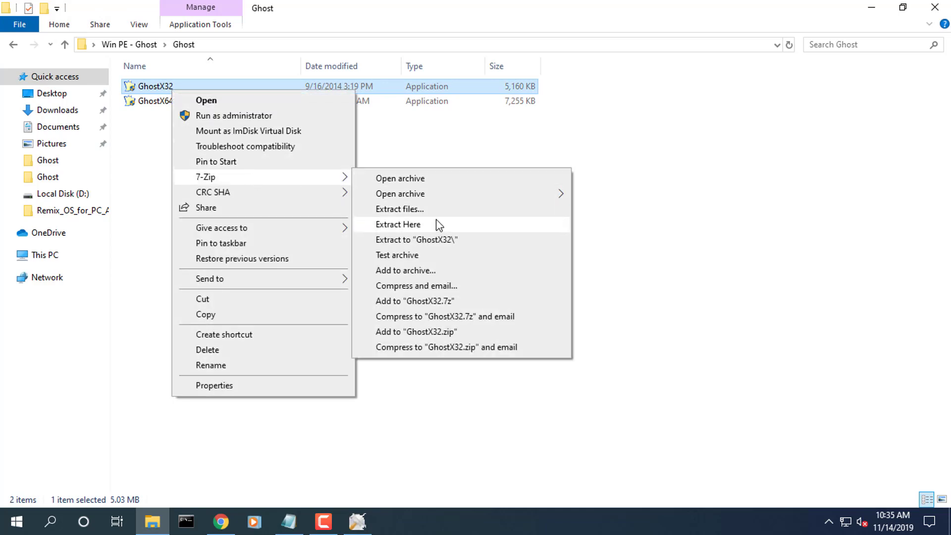
click(411, 301)
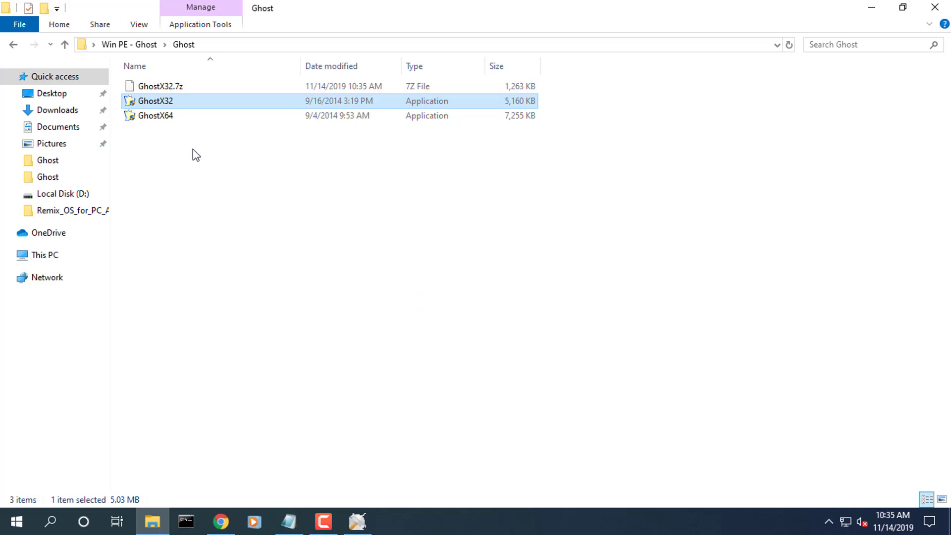
click(164, 119)
right_click(168, 117)
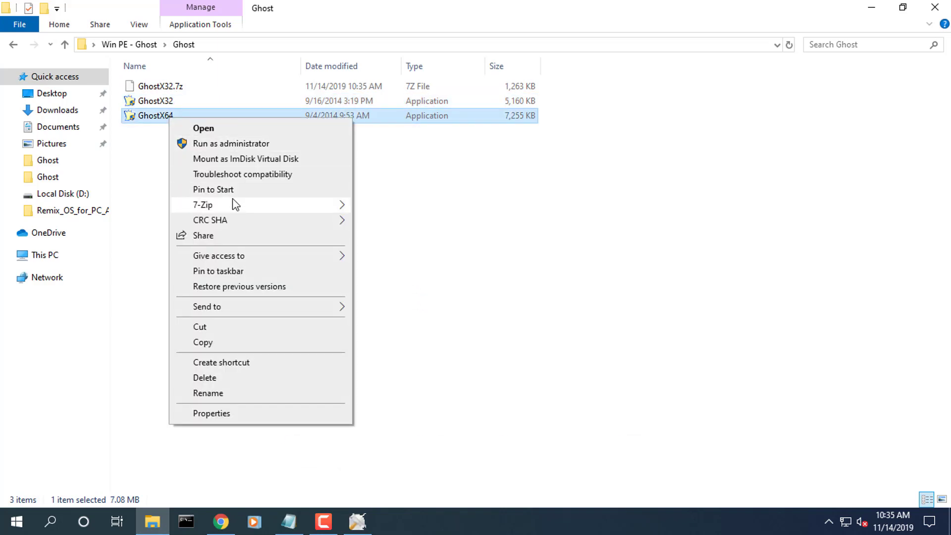
mouse_move(249, 207)
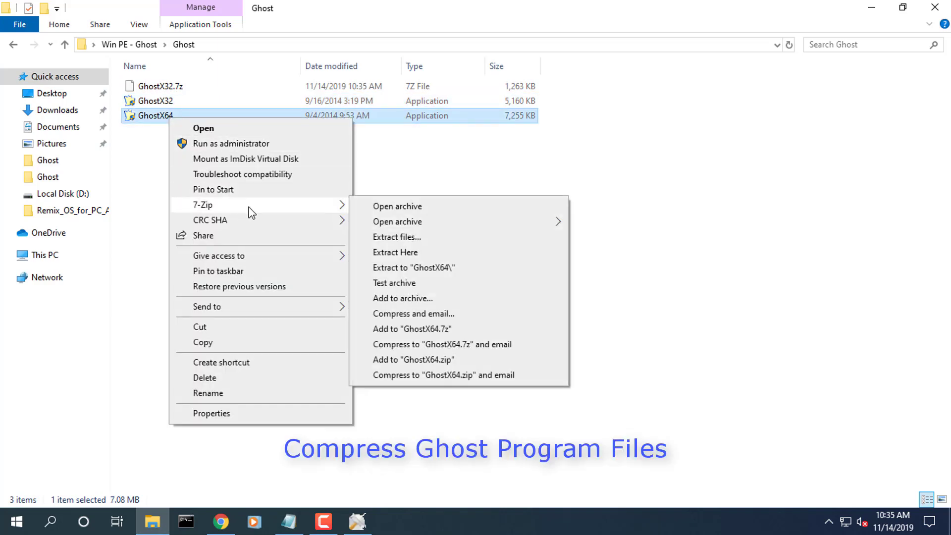
click(414, 331)
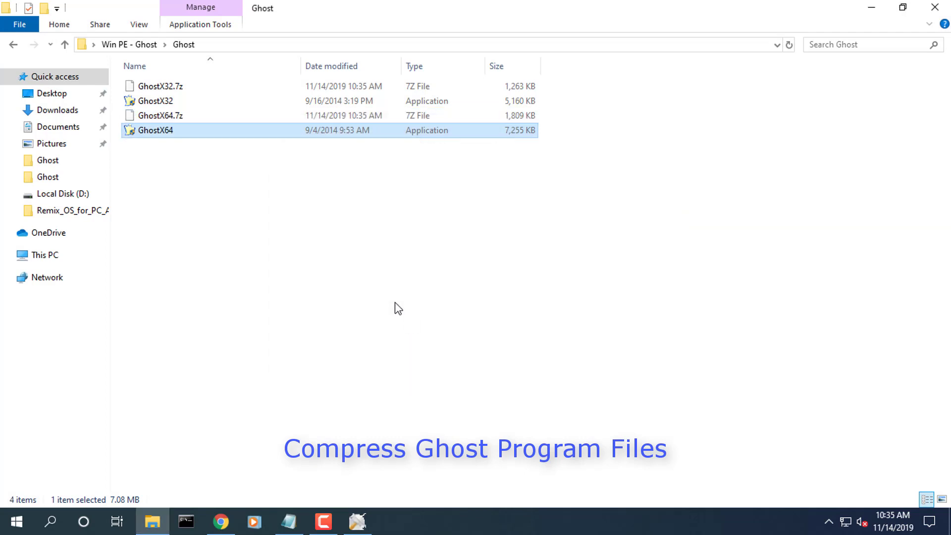
click(180, 118)
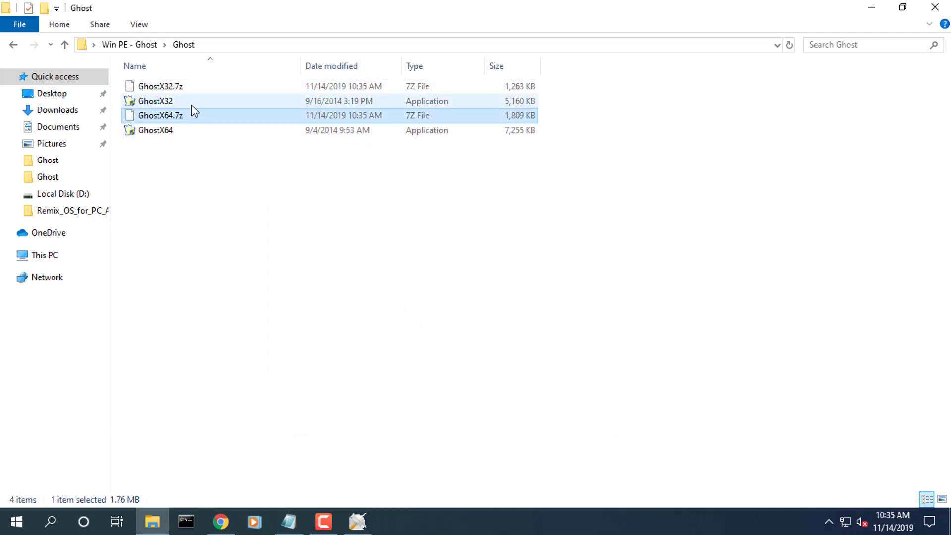
click(192, 88)
Step: Widen the WinBuilder window and set GHOST32.7z as the 32-bit archive
click(357, 521)
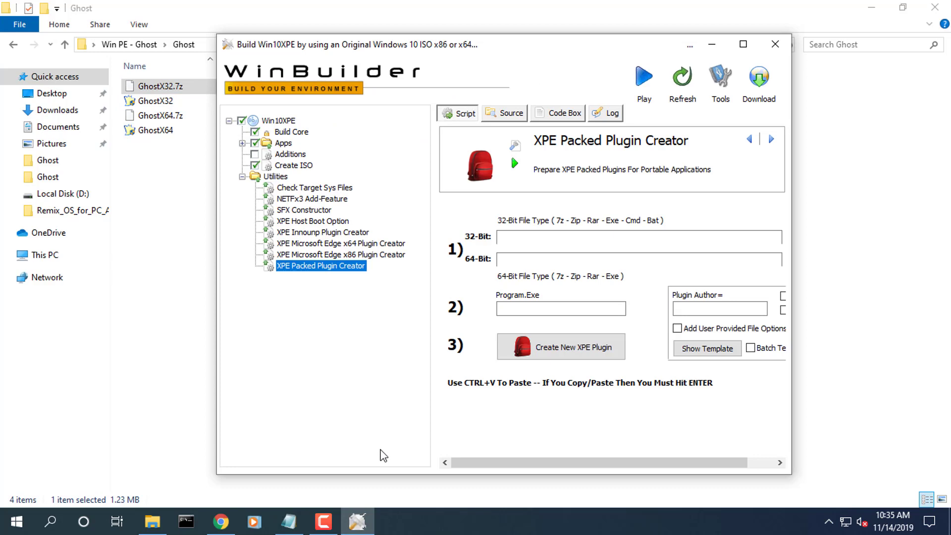
click(510, 237)
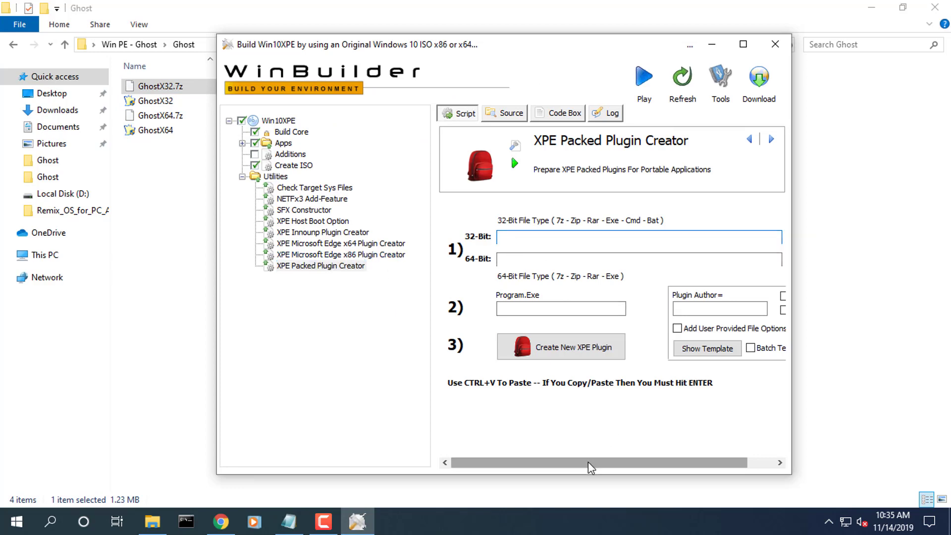
drag(796, 336, 885, 321)
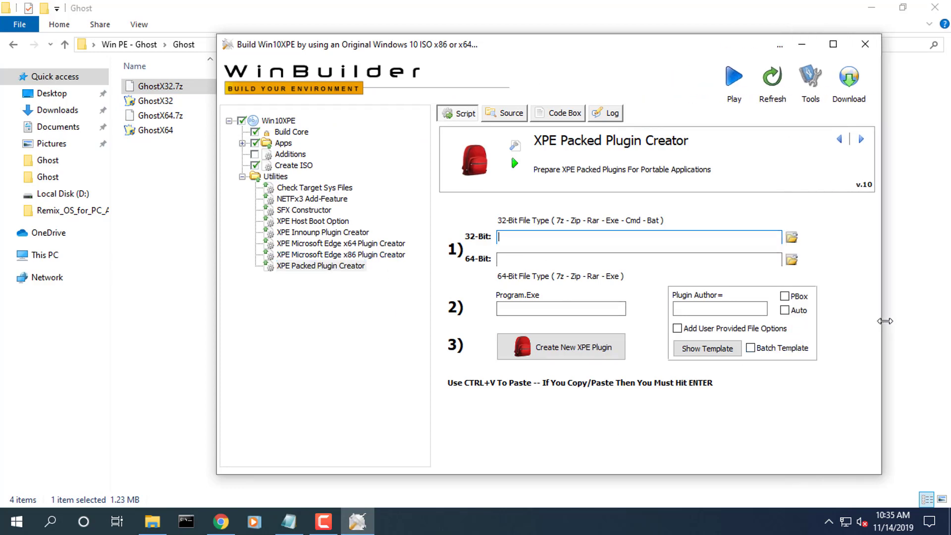
click(791, 237)
click(413, 151)
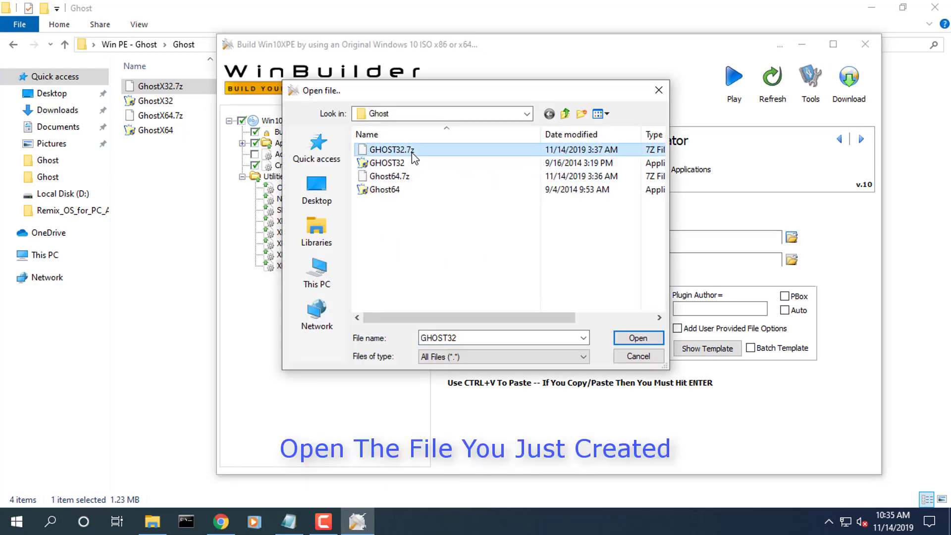
click(638, 337)
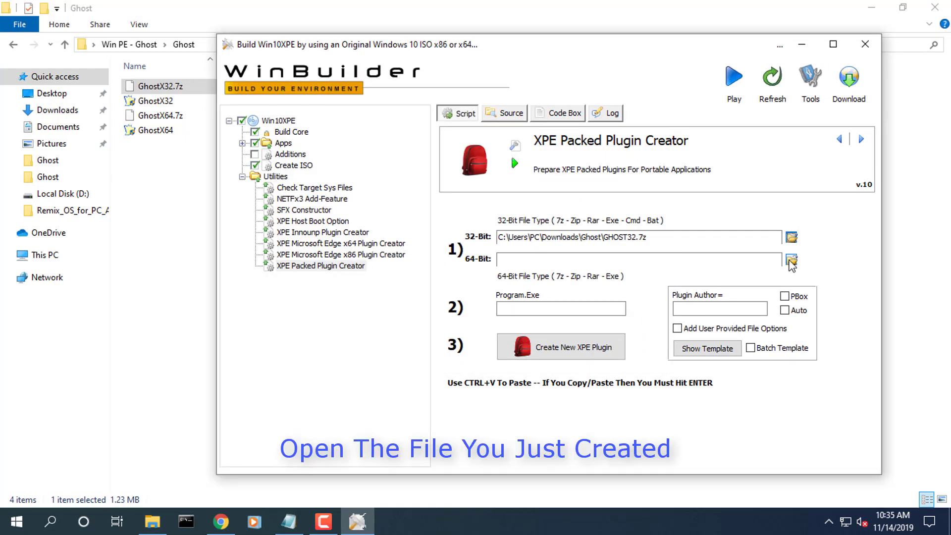
Step: Set Ghost64.7z as the 64-bit archive
click(792, 260)
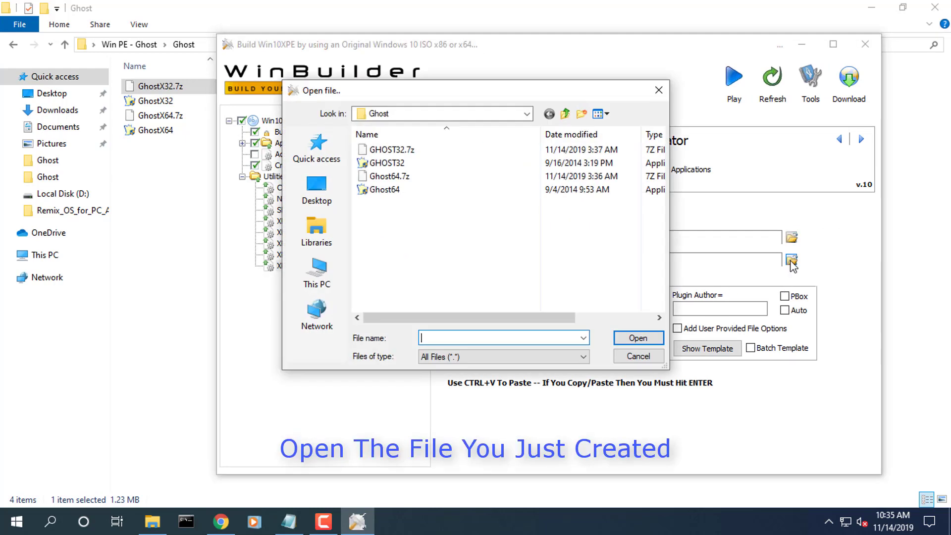
click(405, 178)
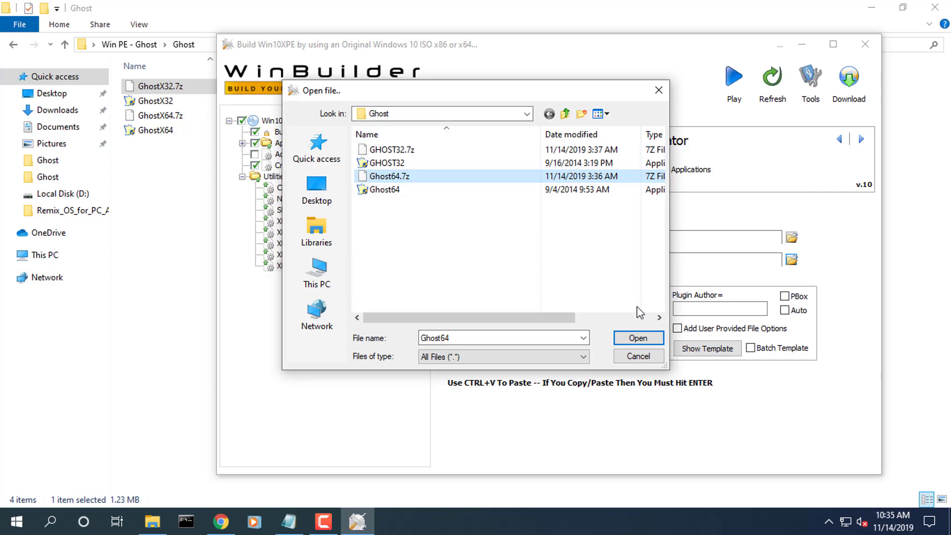
click(636, 342)
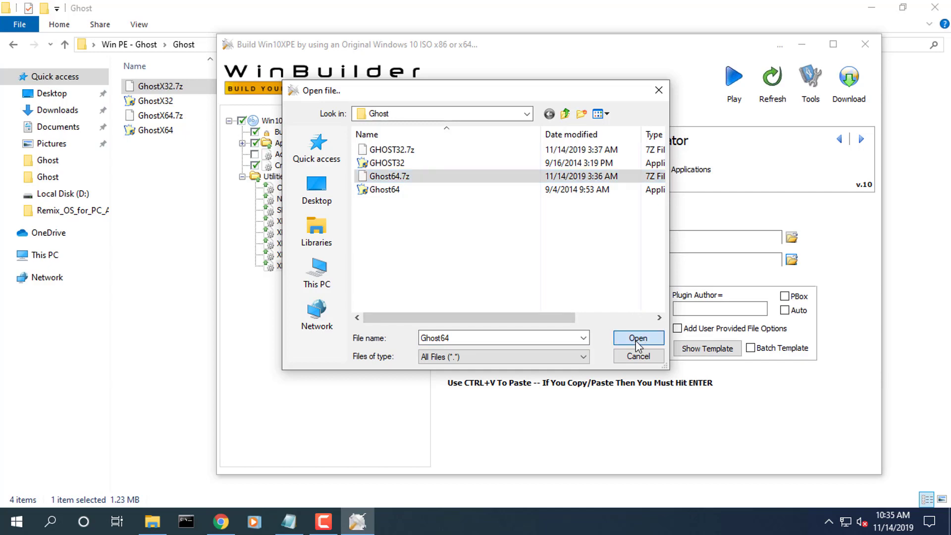
click(585, 308)
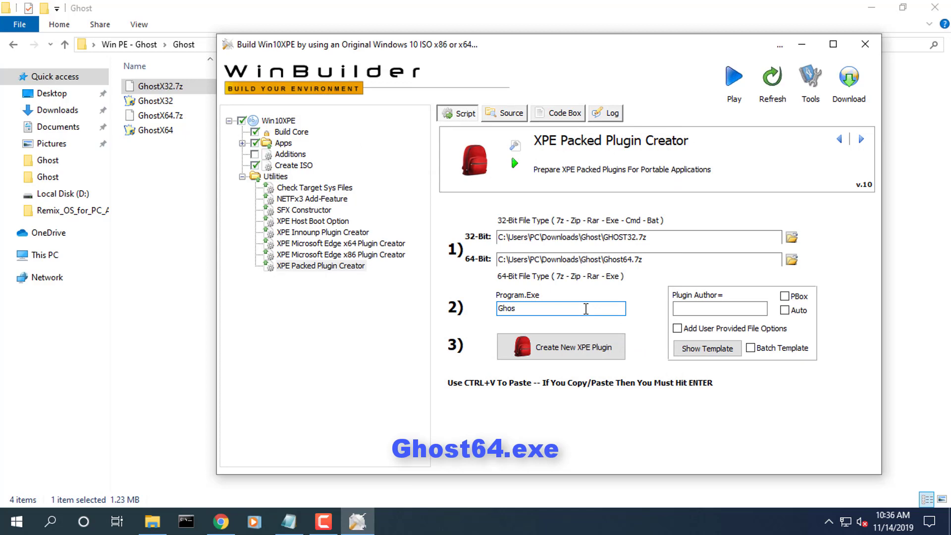
Step: Enter Ghost64.exe as Program.Exe, paste the plugin author name, and create the XPE plugin
text(Ghost64.exe)
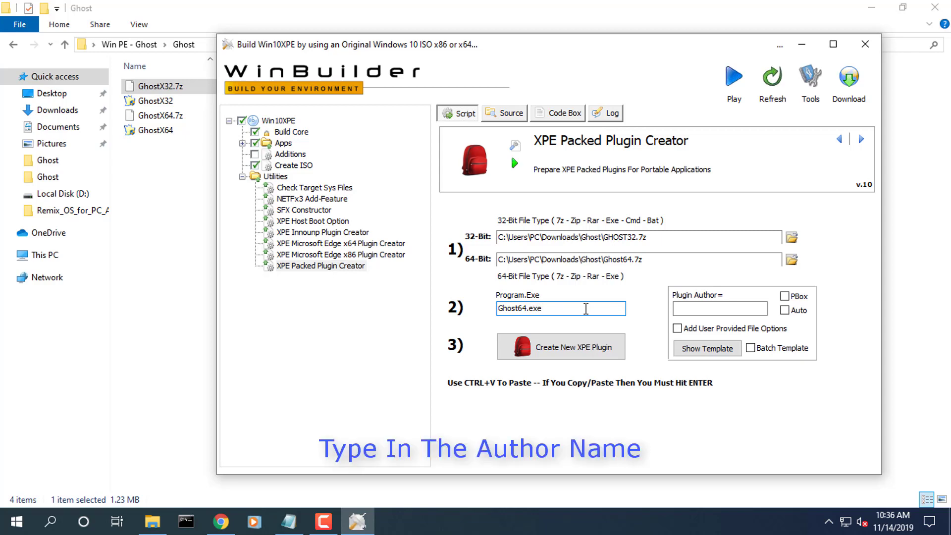
click(699, 309)
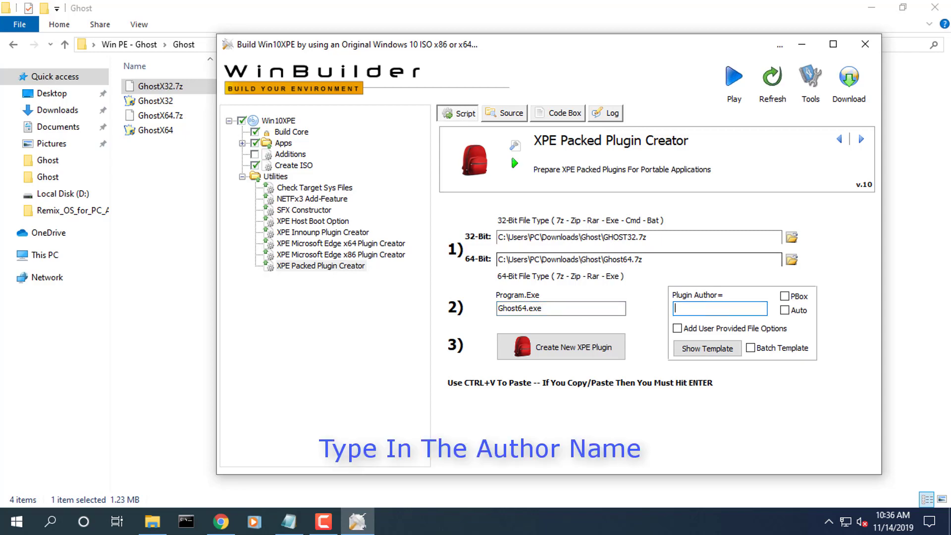
text(NetVN)
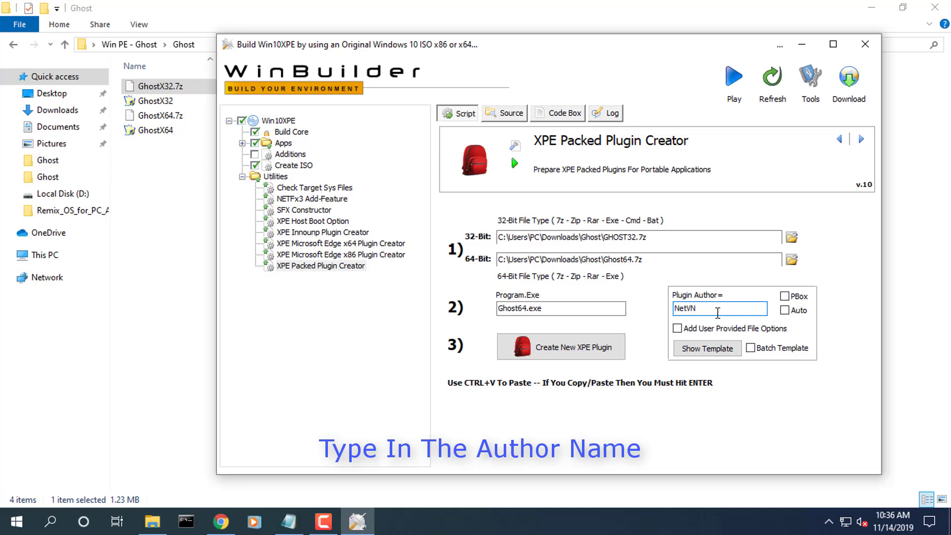
key(Return)
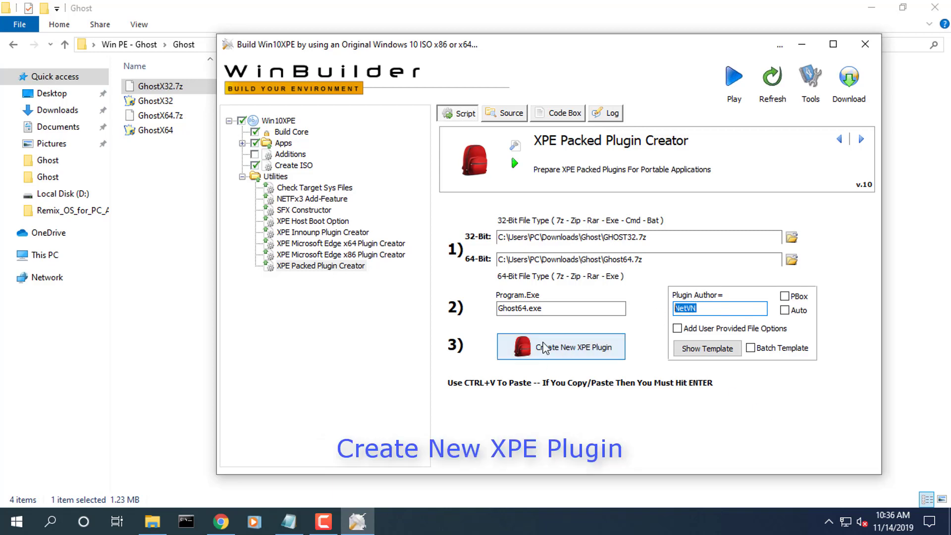
click(565, 349)
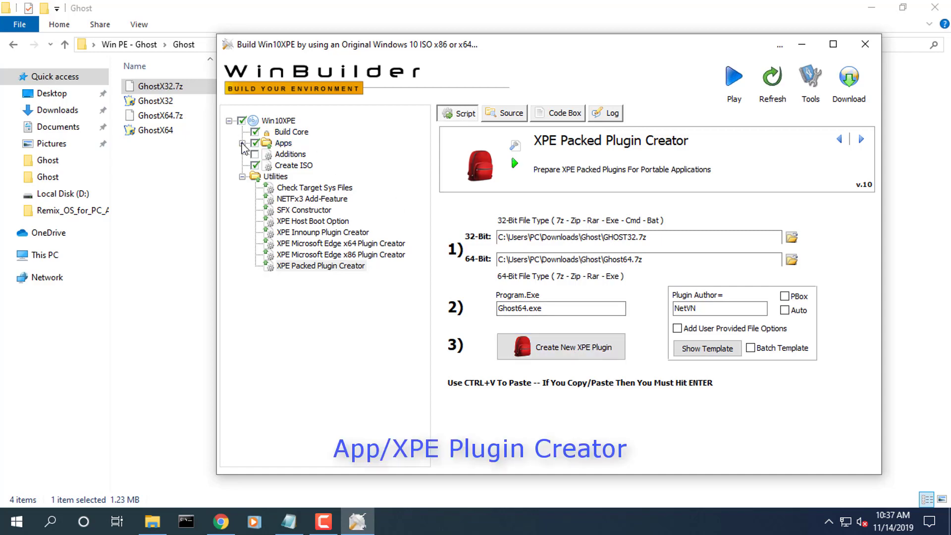
Step: Expand Apps > XPE Plugin Creator and inspect the GHOST32 and GHOST32 - File Container scripts
click(242, 143)
click(306, 311)
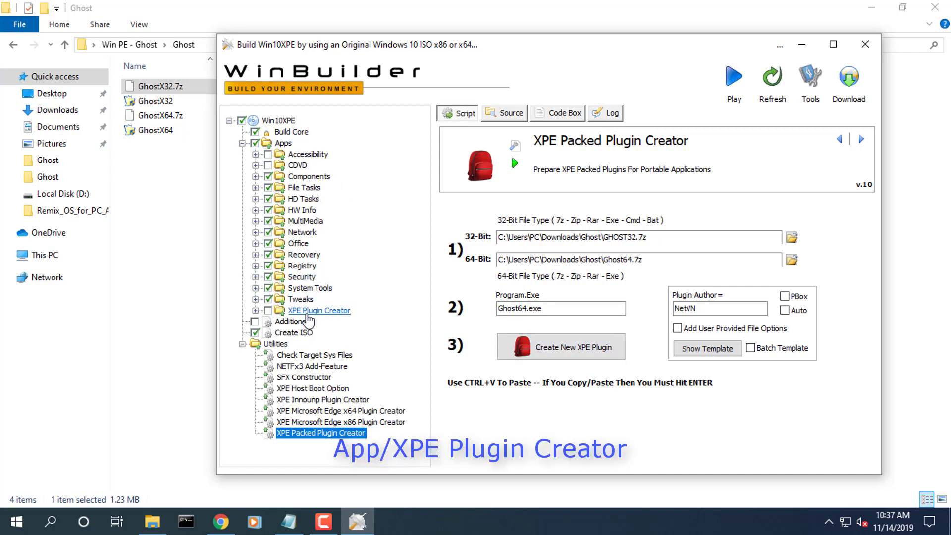
click(473, 246)
click(527, 244)
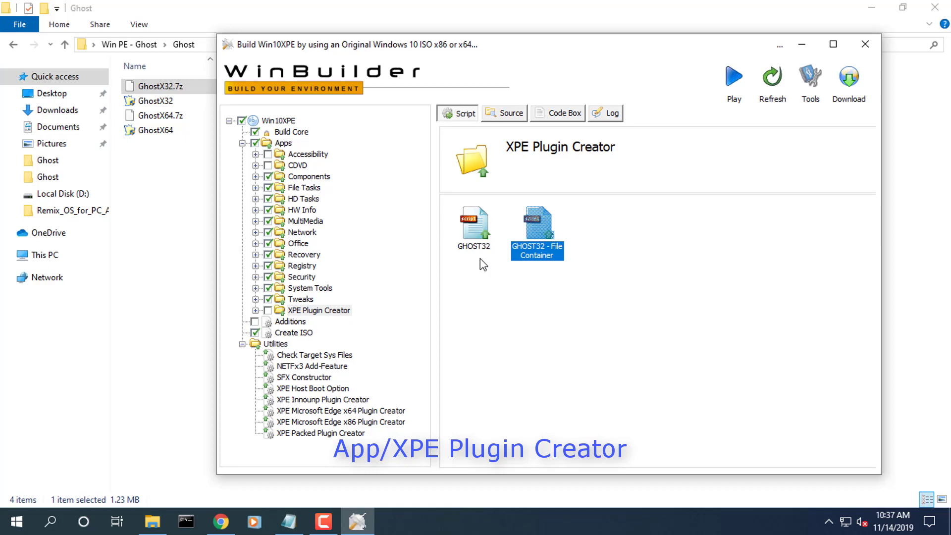
Step: Include the XPE Plugin Creator scripts and give GHOST32 desktop, taskbar and Start menu shortcuts
click(256, 310)
click(268, 310)
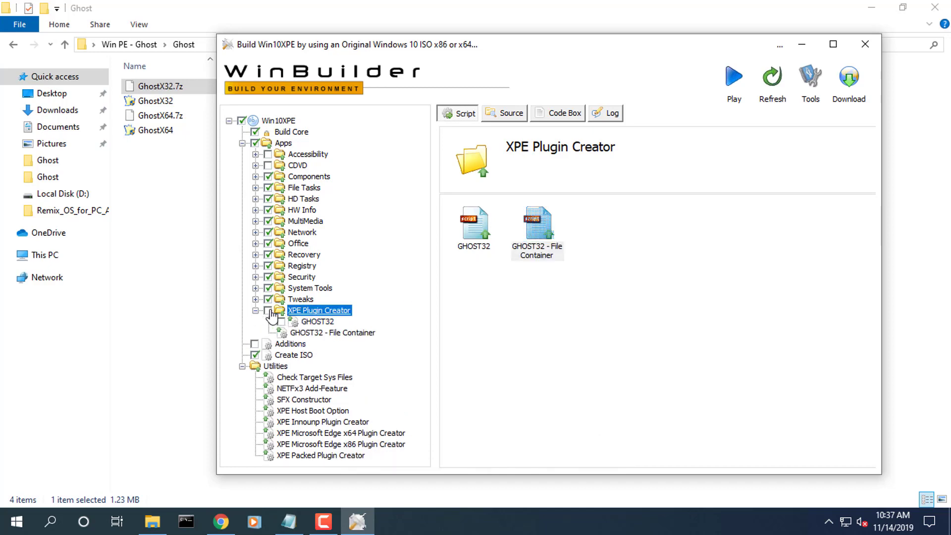
click(312, 322)
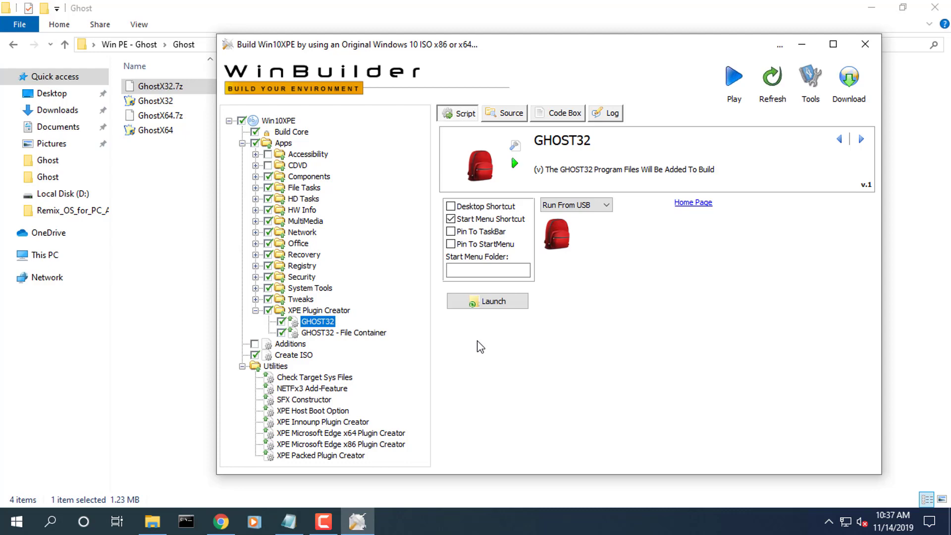
click(451, 206)
click(451, 232)
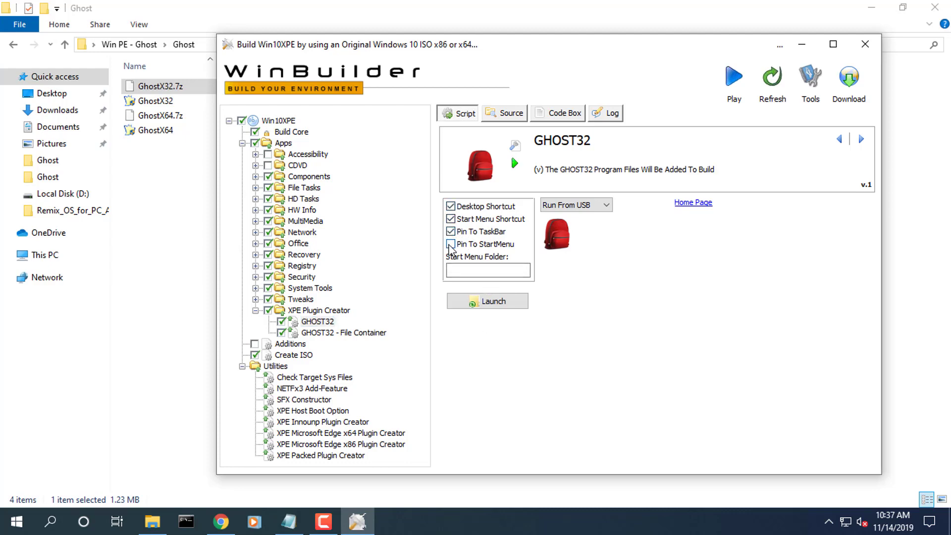
click(451, 245)
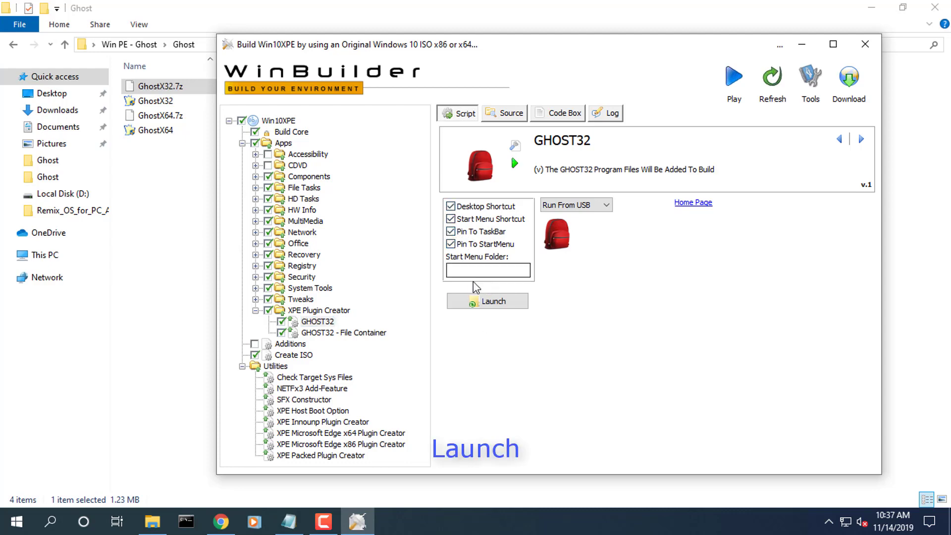
click(499, 301)
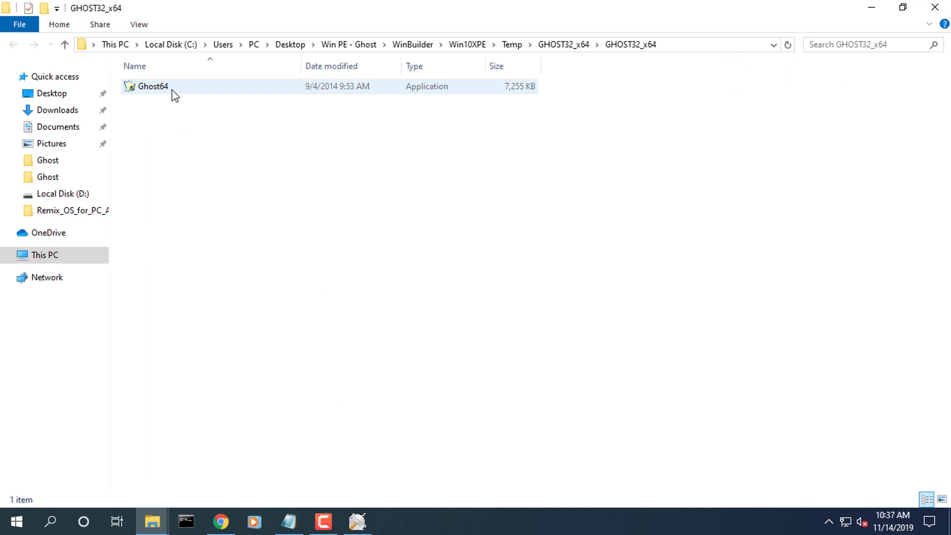
double_click(175, 95)
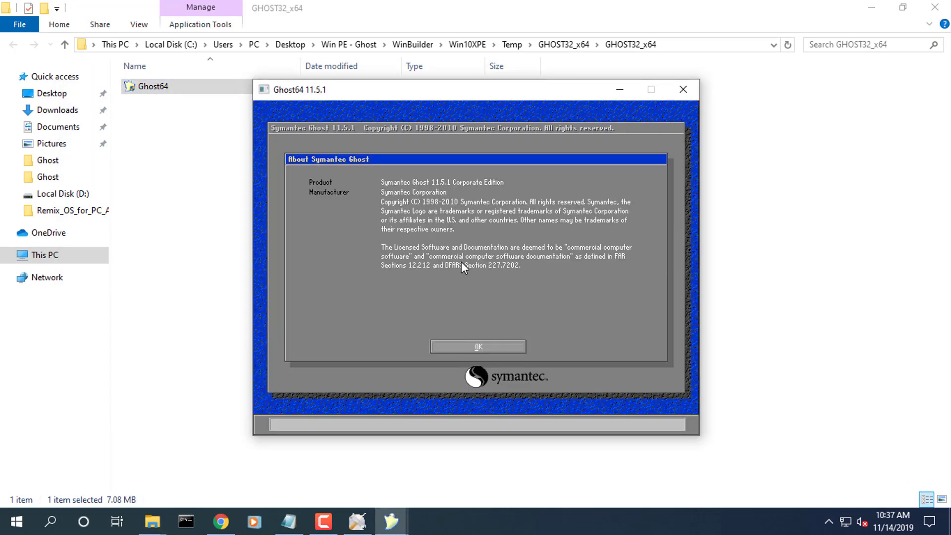
click(684, 89)
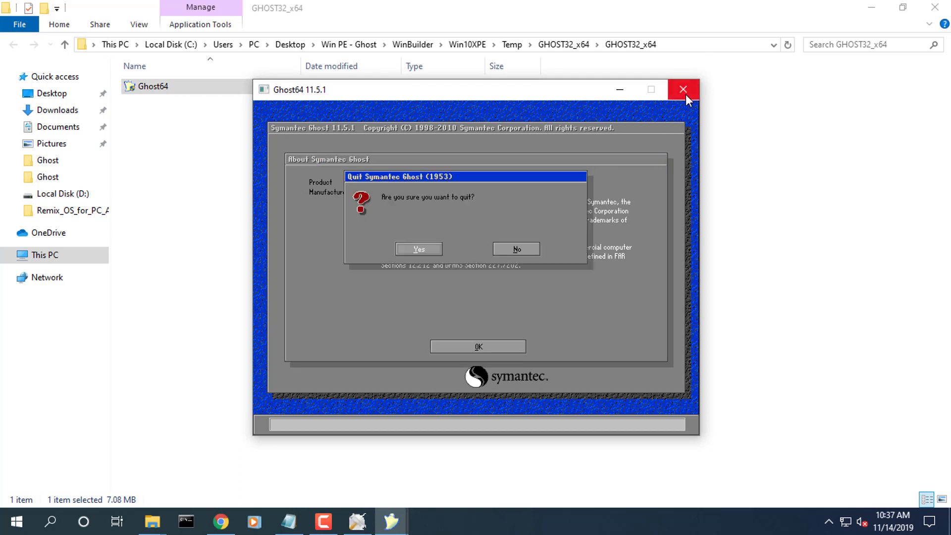
click(437, 250)
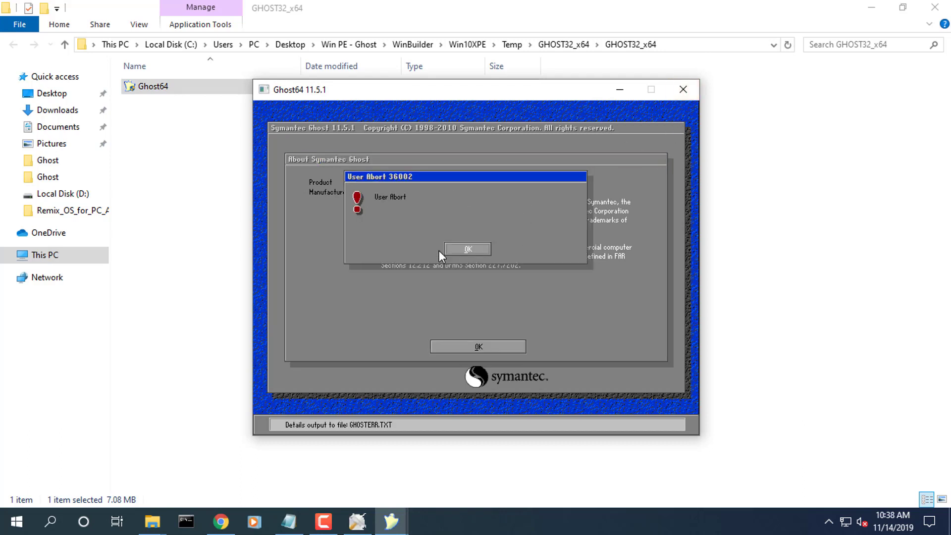
click(478, 252)
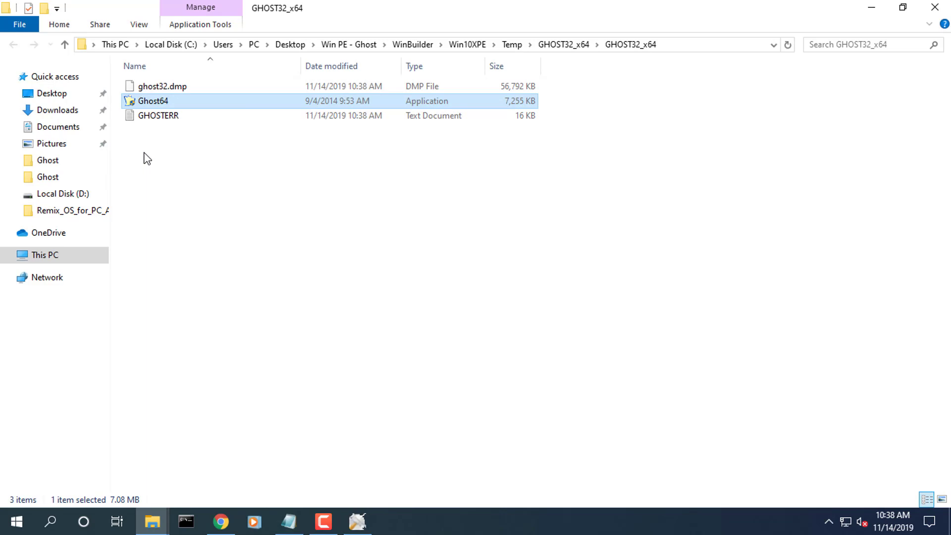
drag(145, 157, 221, 85)
click(563, 44)
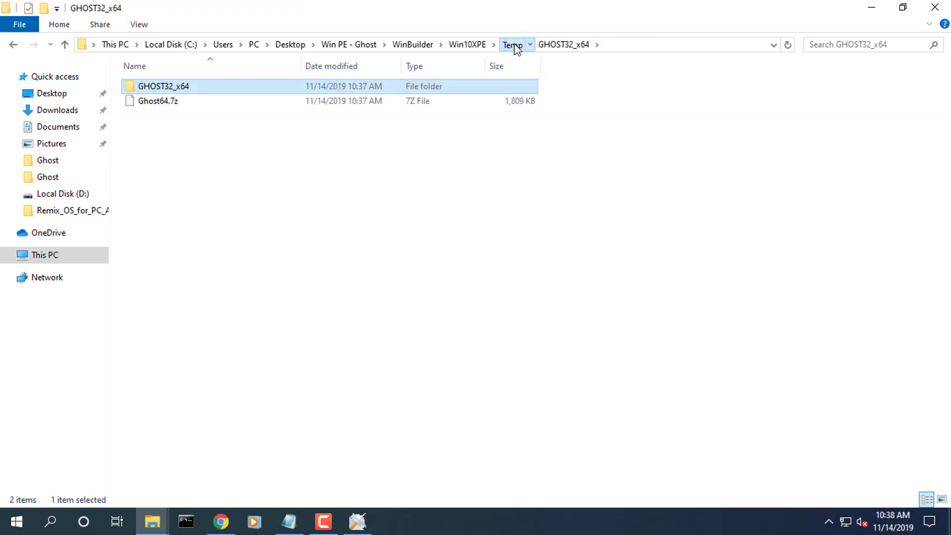
click(512, 44)
click(467, 44)
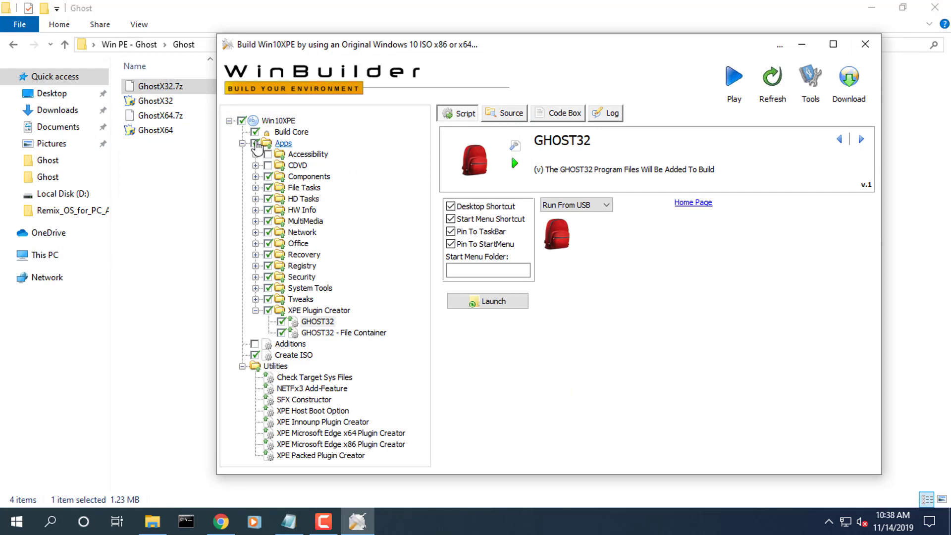
Step: Untick all Apps except XPE Plugin Creator, select Create ISO and run the build
click(254, 144)
click(319, 310)
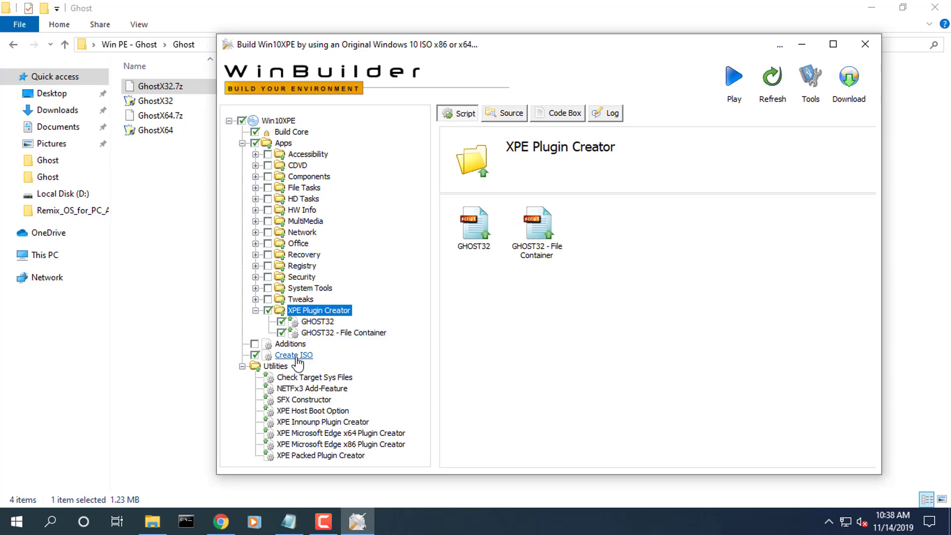
click(287, 358)
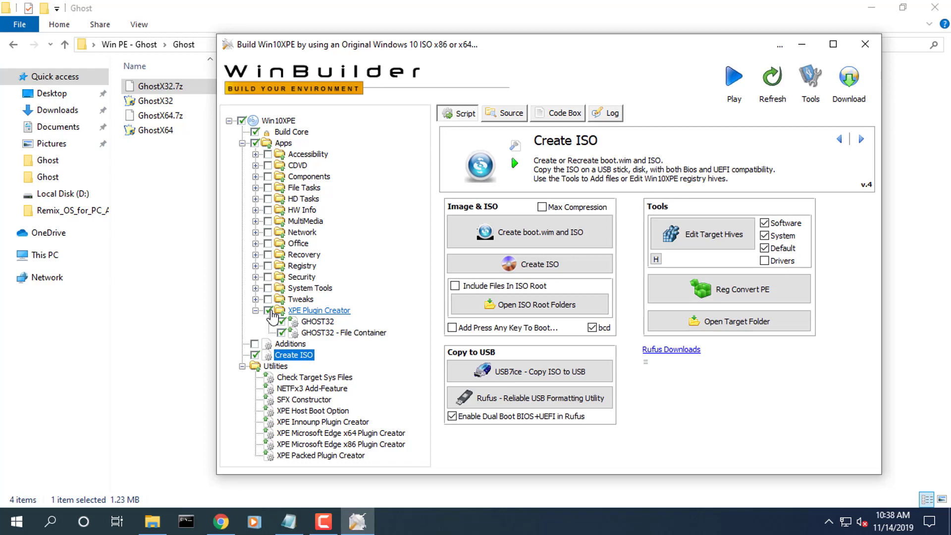
click(736, 75)
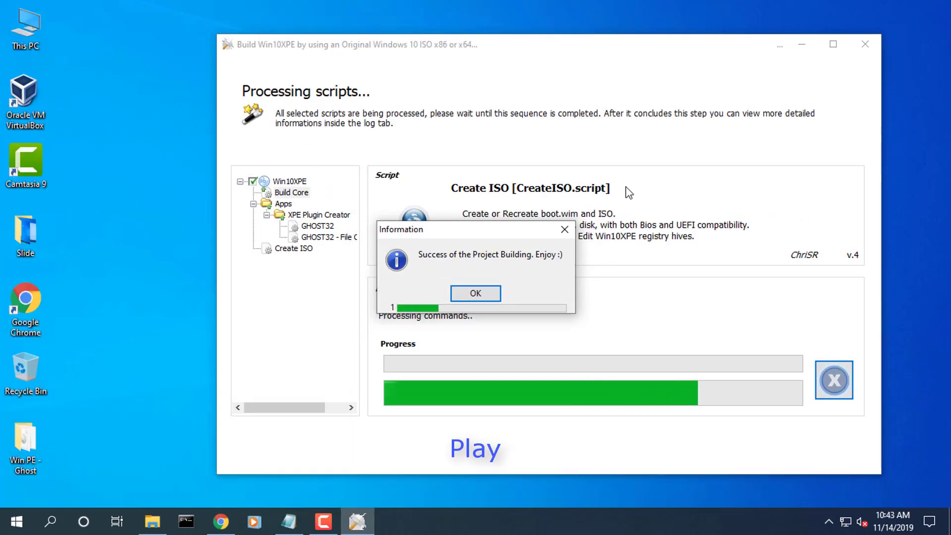
Step: Dismiss the build message, minimize WinBuilder and return Explorer to Win PE - Ghost
key(Return)
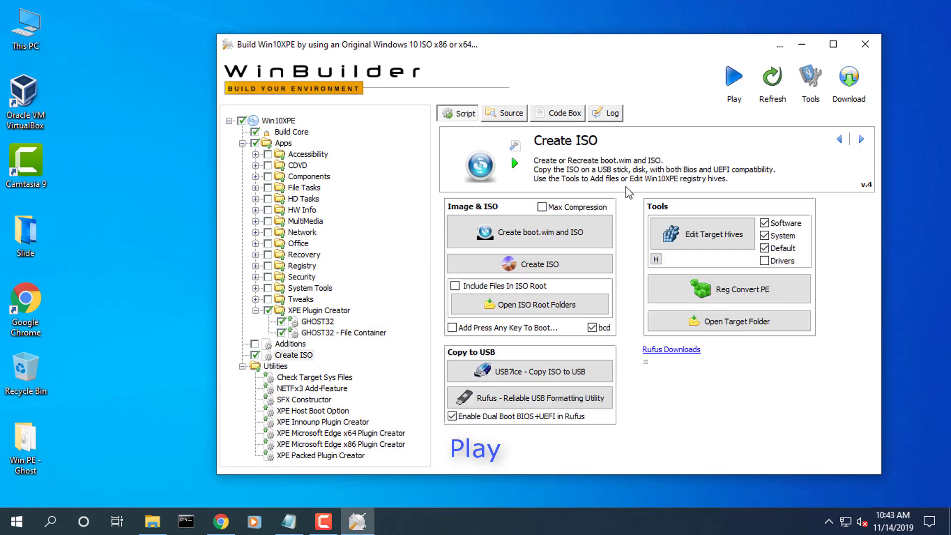
click(802, 45)
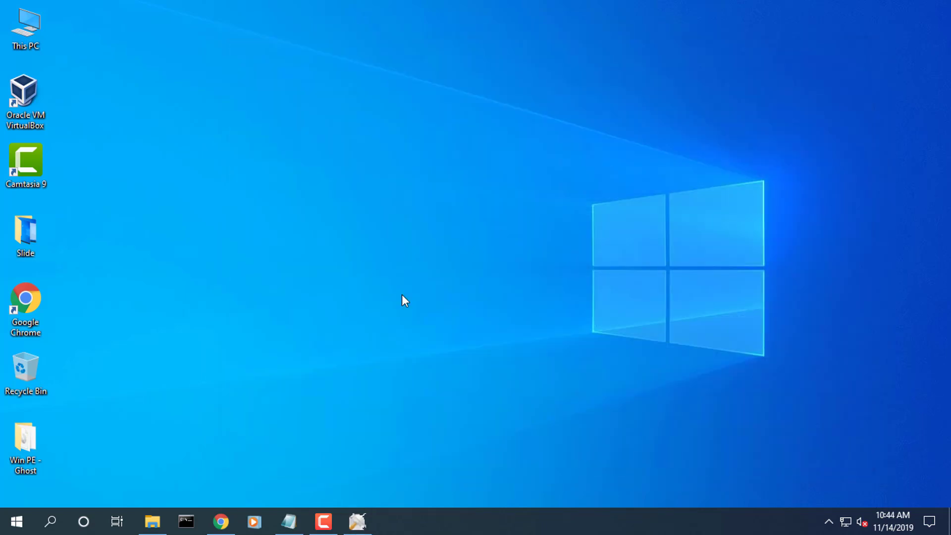
click(158, 521)
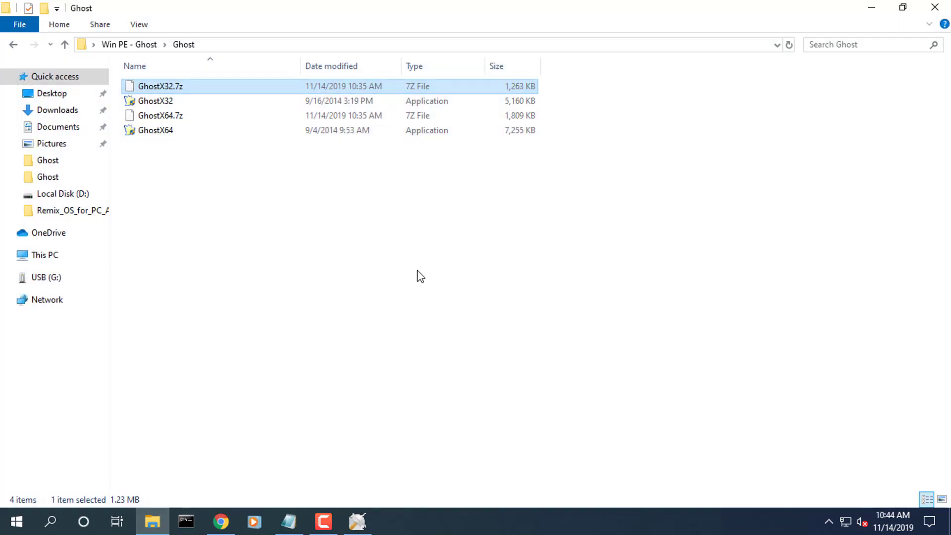
click(130, 45)
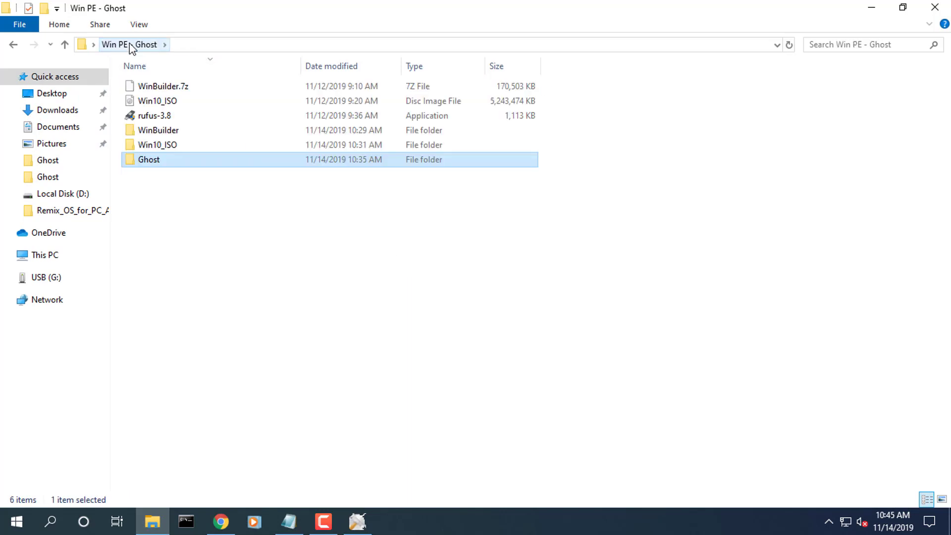
Step: Find the 682 MB Win10XPE_x64 image in WinBuilder\Win10XPE, then select rufus-3.8 in Win PE - Ghost
double_click(171, 132)
click(157, 91)
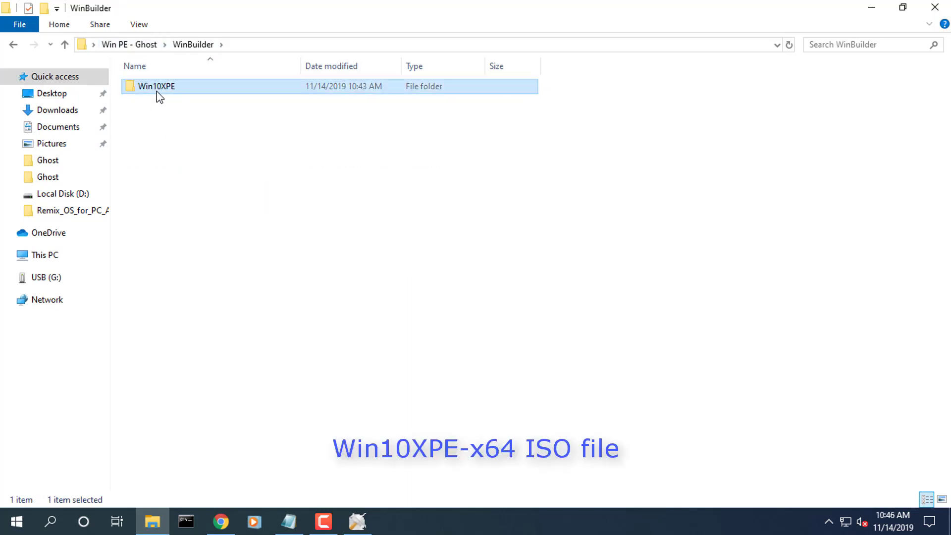
double_click(158, 90)
click(174, 235)
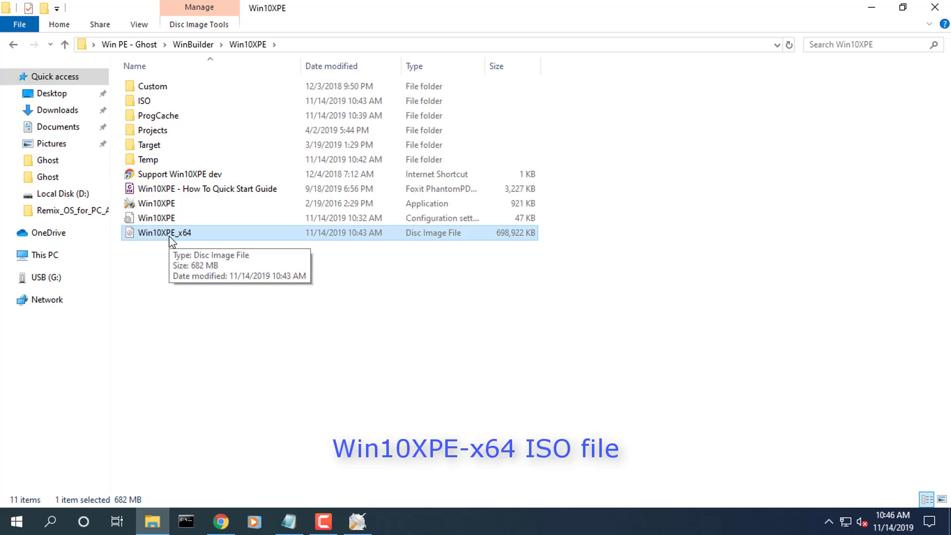
click(151, 48)
click(173, 120)
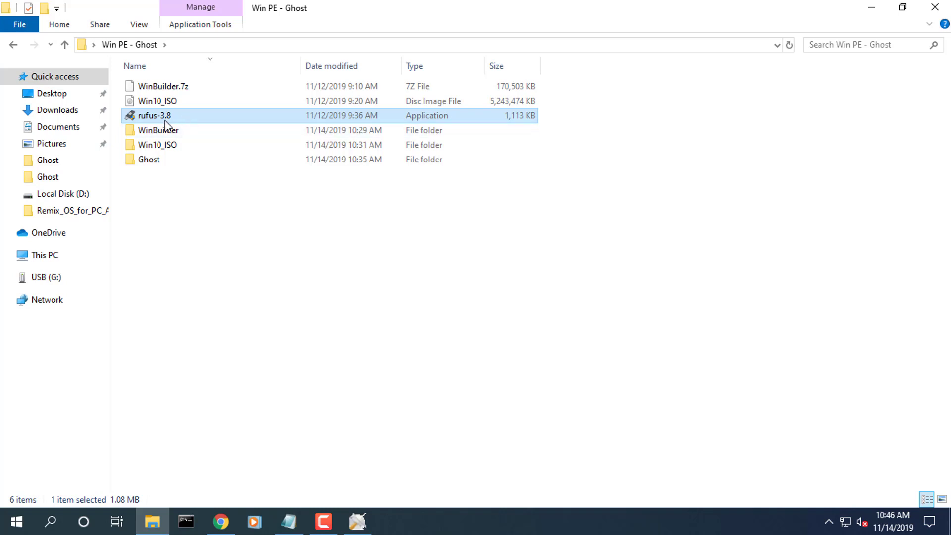
Step: Run rufus-3.8 as administrator and keep USB (G:) [8 GB] as the target device
right_click(173, 120)
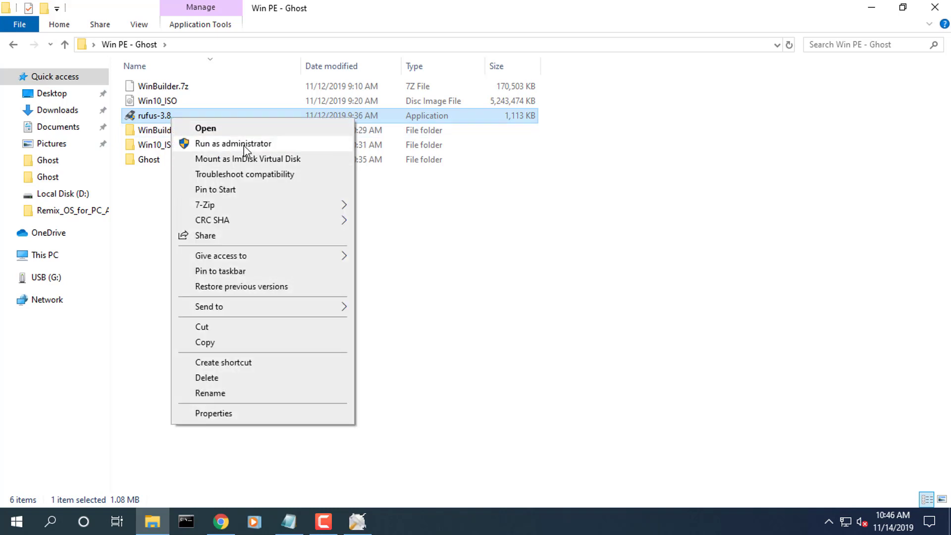
click(245, 147)
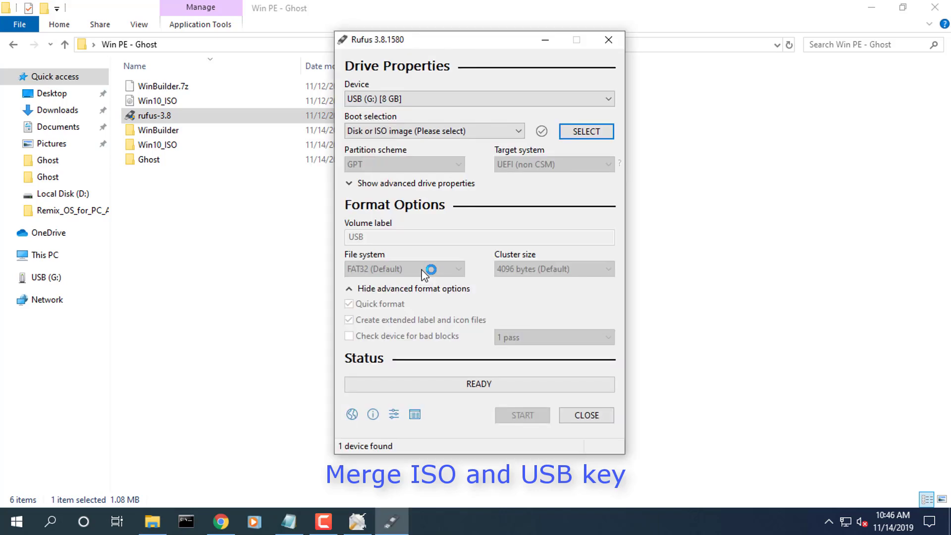
click(478, 99)
click(477, 110)
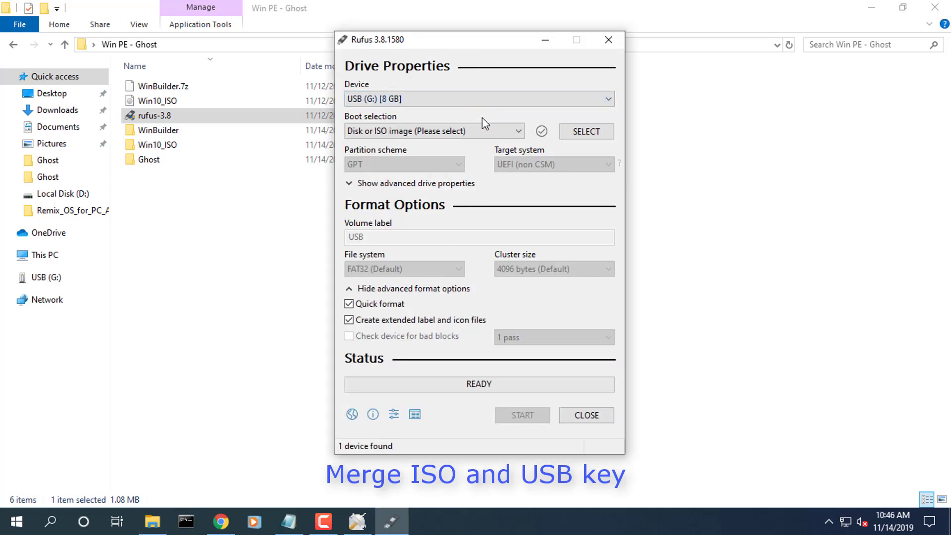
Step: Load Win10XPE_x64 from the WinBuilder\Win10XPE folder as the boot image
click(587, 134)
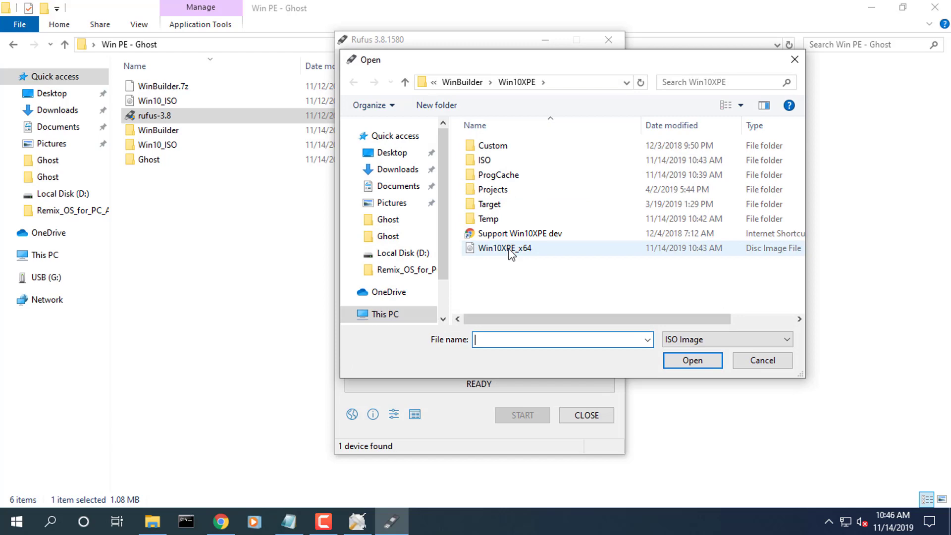
click(468, 83)
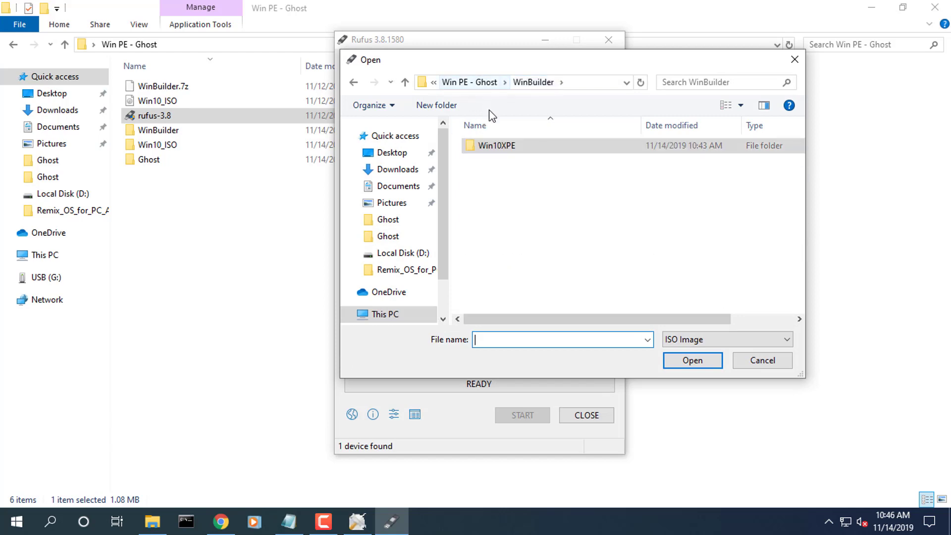
double_click(503, 149)
double_click(501, 249)
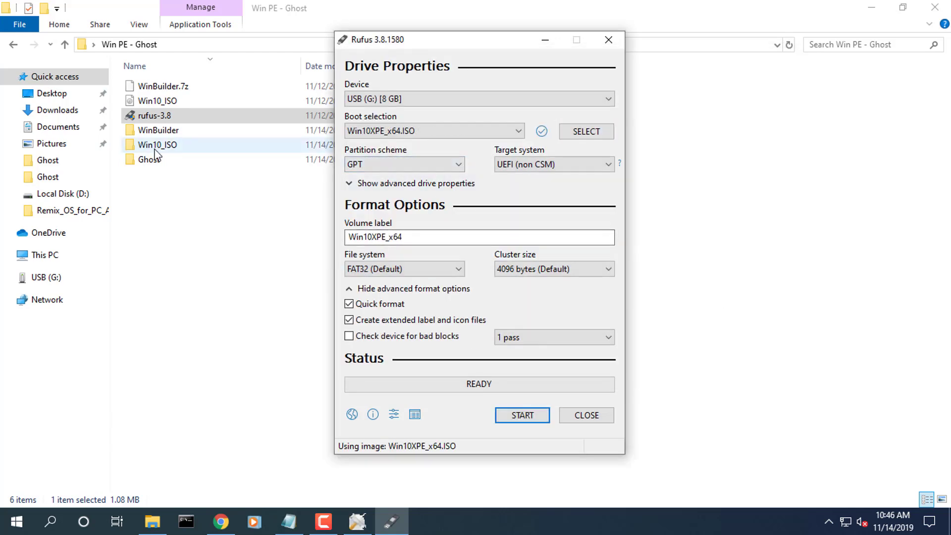
Step: In File Explorer, go to WinBuilder\Win10XPE and select the Win10XPE_x64 disc image
click(162, 131)
double_click(162, 132)
double_click(181, 88)
click(183, 233)
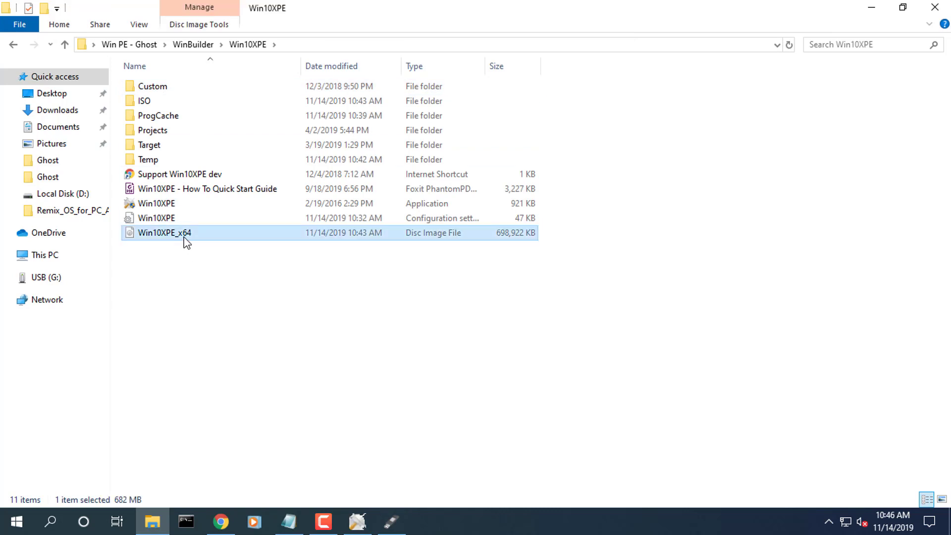
Step: Write Win10XPE_x64.ISO to the 8 GB USB drive, accept the erase warning, then close Rufus
click(391, 521)
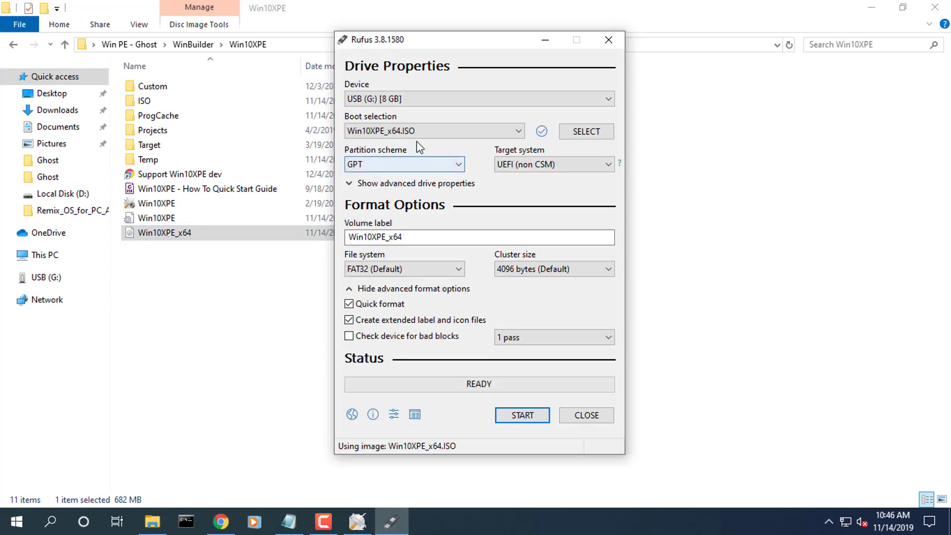
click(521, 416)
click(514, 318)
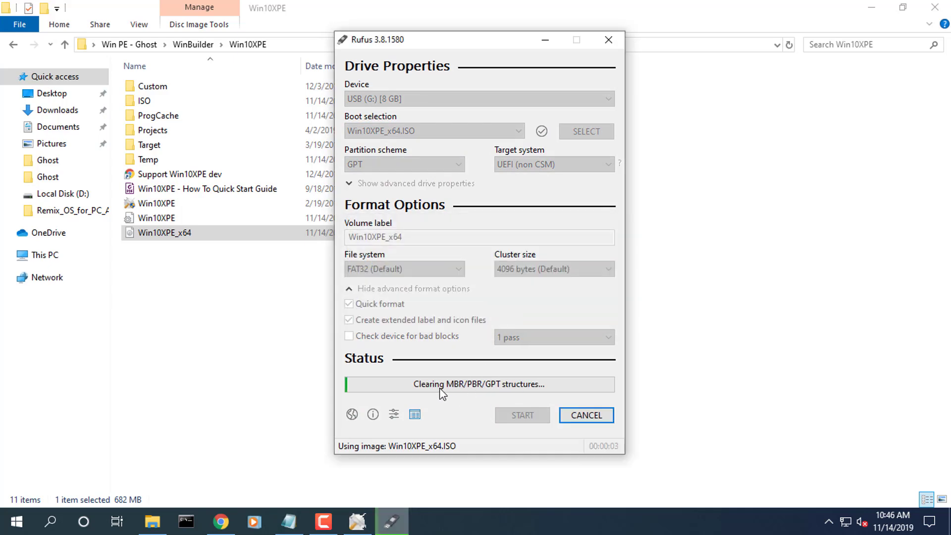
click(872, 7)
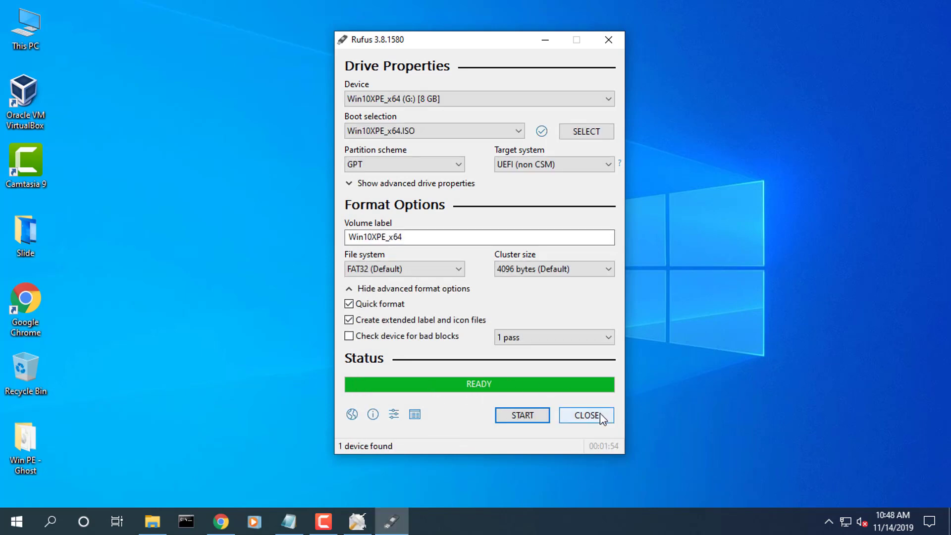
click(595, 416)
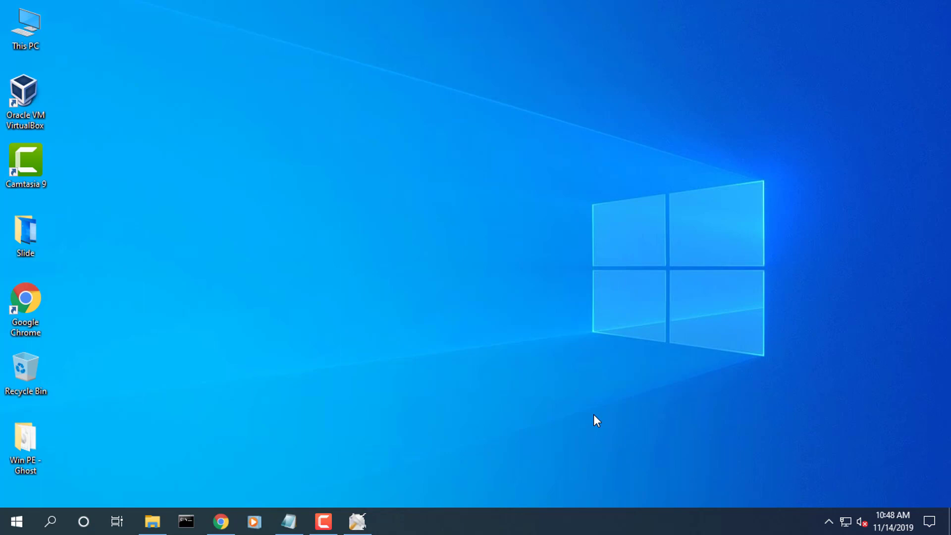
Step: Open the WIN10XPE_X6 (G:) drive from This PC and review its files
click(153, 522)
click(65, 257)
click(206, 242)
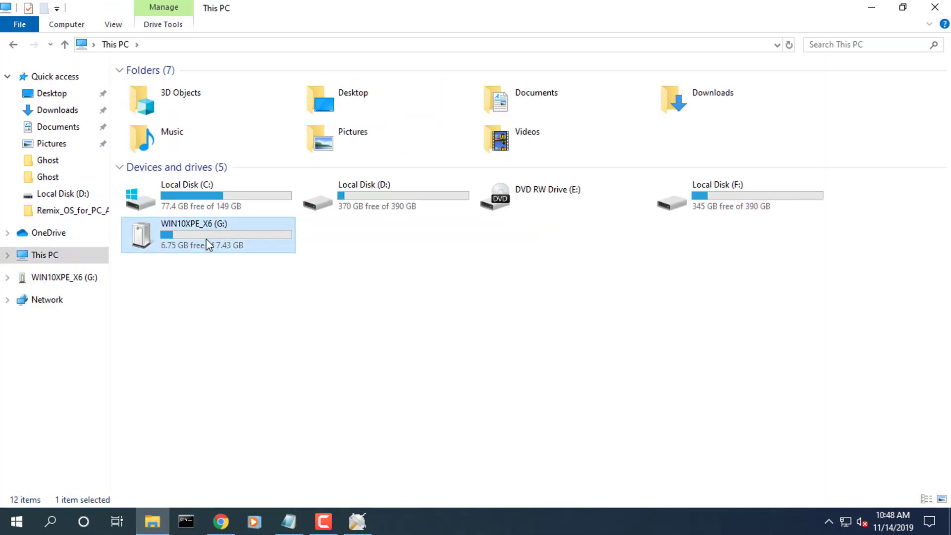
double_click(219, 241)
drag(140, 262, 168, 85)
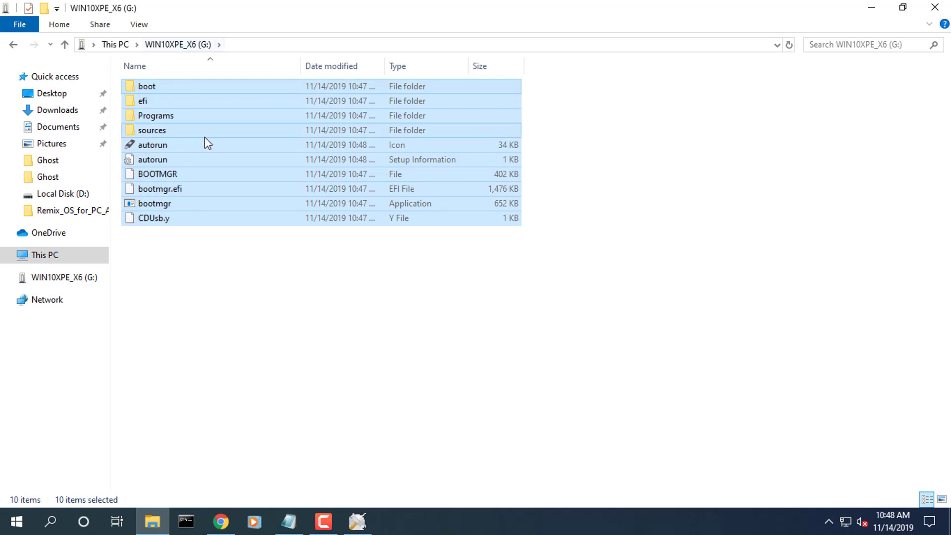
click(172, 282)
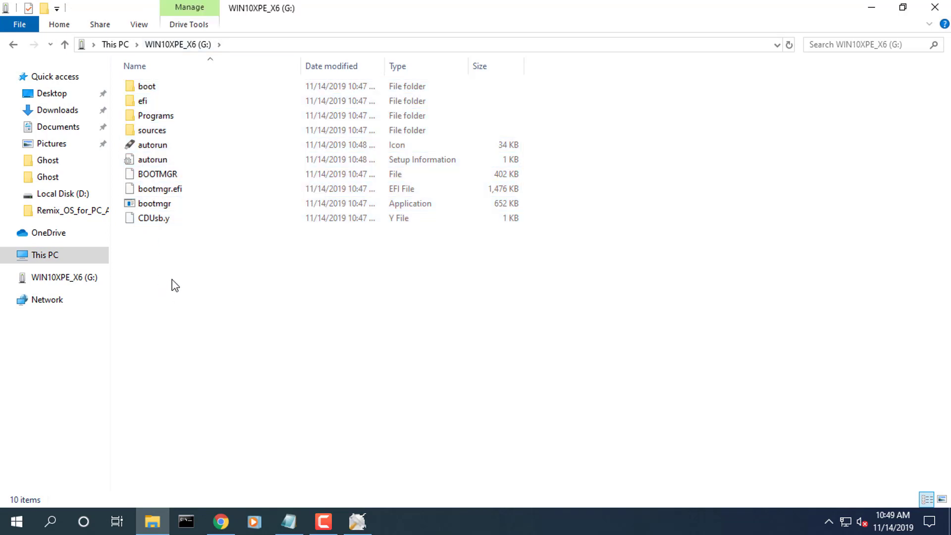
Step: Close Explorer and bring up the USB drive's eject option in the system tray
click(935, 7)
click(826, 523)
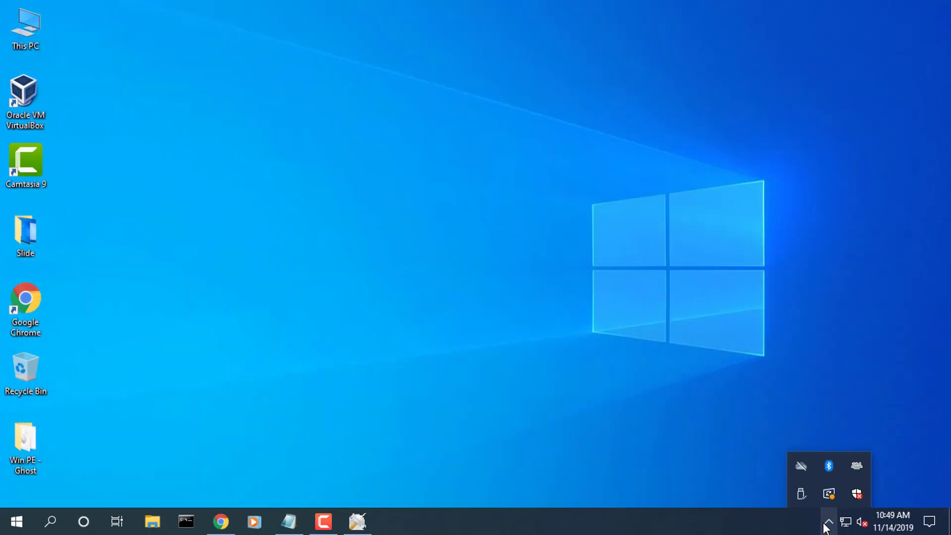
click(805, 495)
Step: Eject the USB drive, then pick UEFI: SanDisk Cruzer Blade 1.26 in the boot menu
click(846, 470)
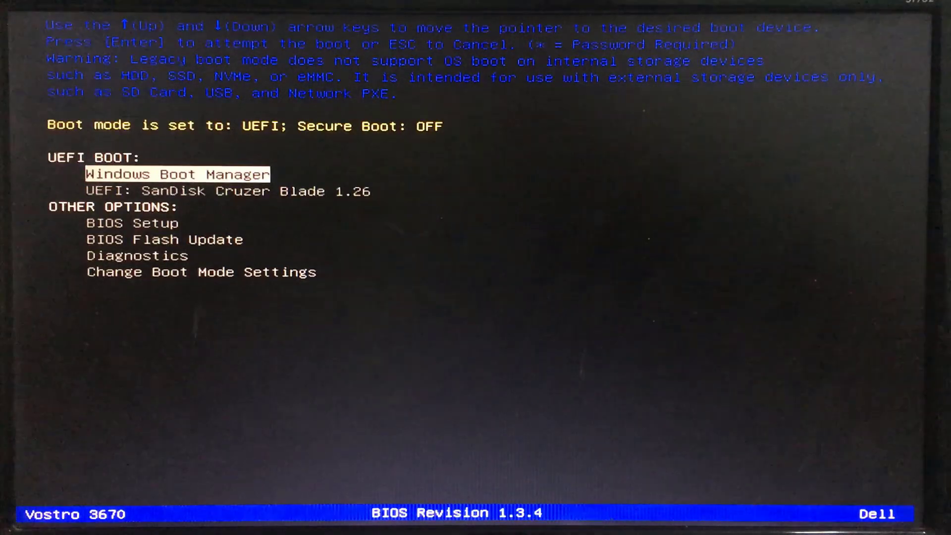
key(Down)
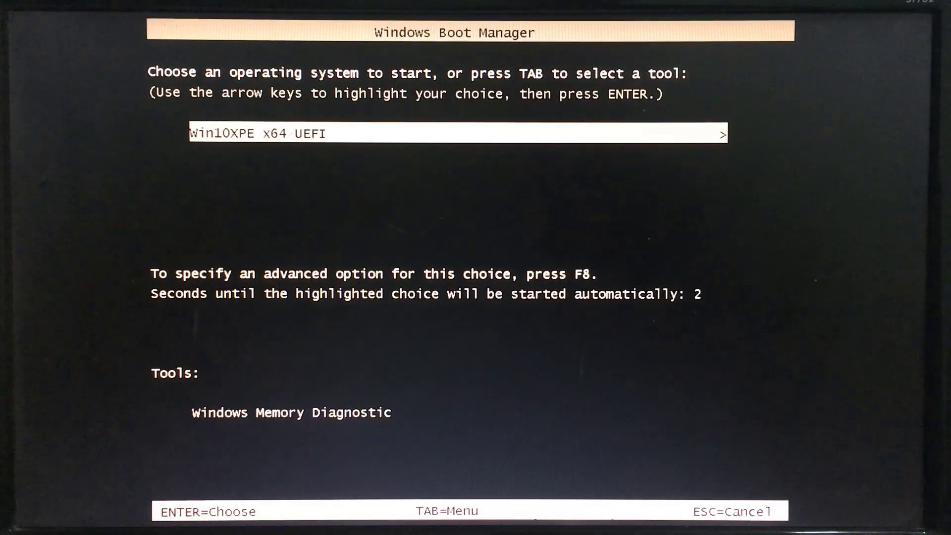
Step: Boot Win10XPE x64 UEFI from Windows Boot Manager
key(Return)
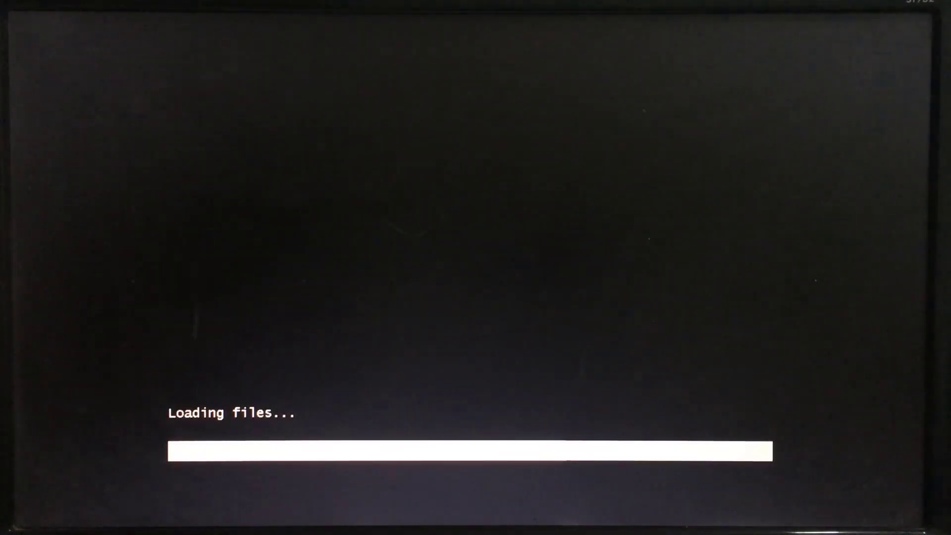